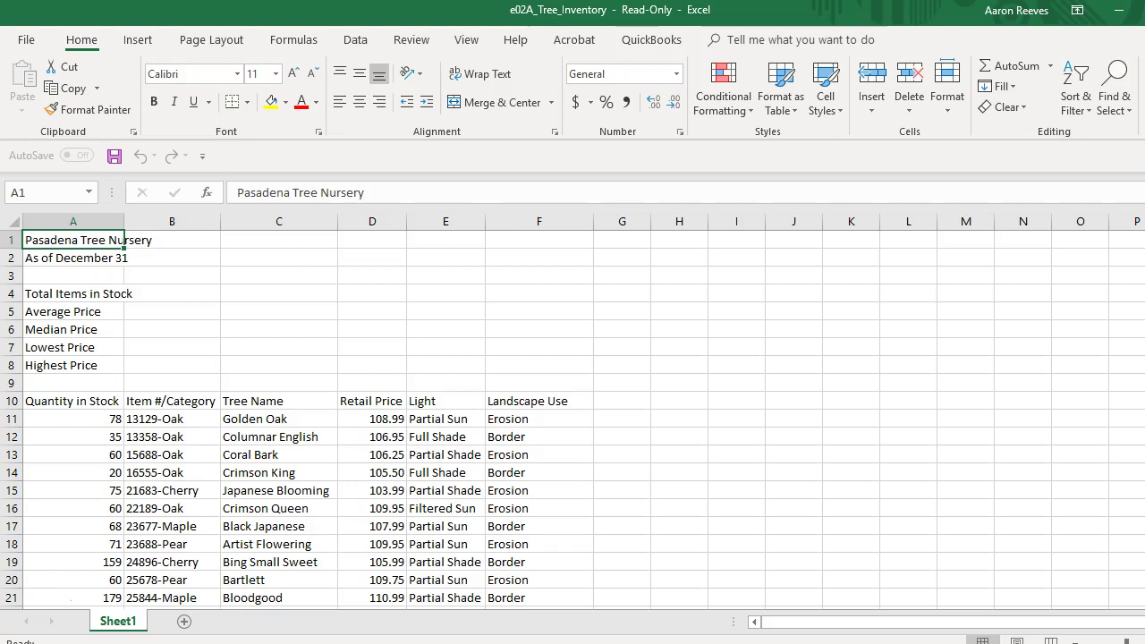
Save the workbook as 'Copy of e02A_Tree_Inventory' in a new Documents folder named for the student's 2a Tree Inventory assignment
click(24, 43)
click(54, 277)
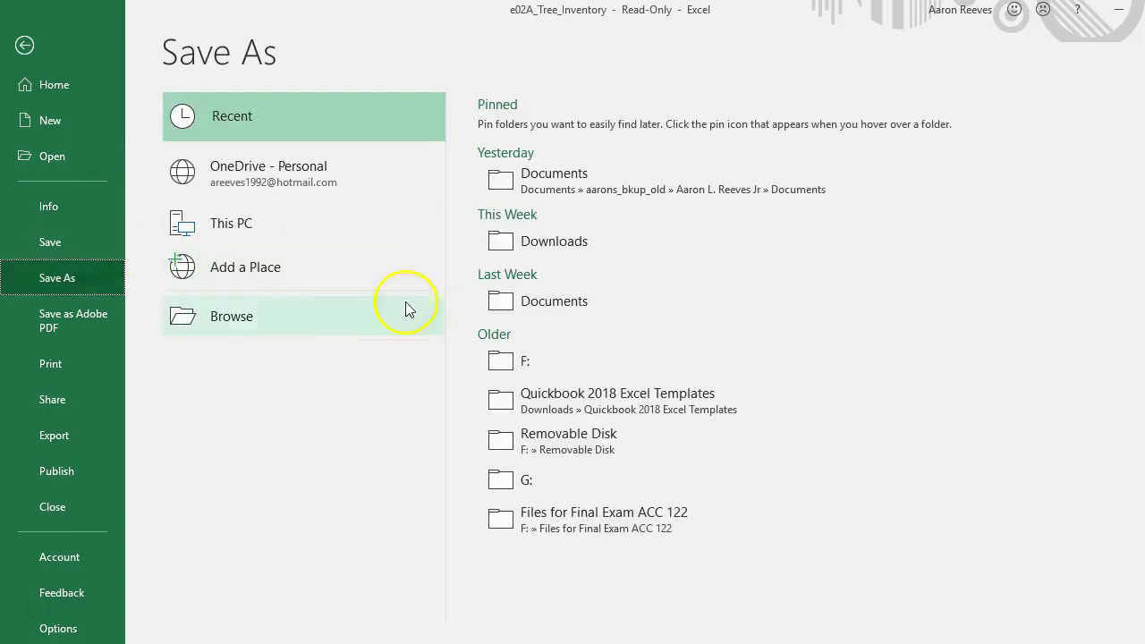
click(268, 326)
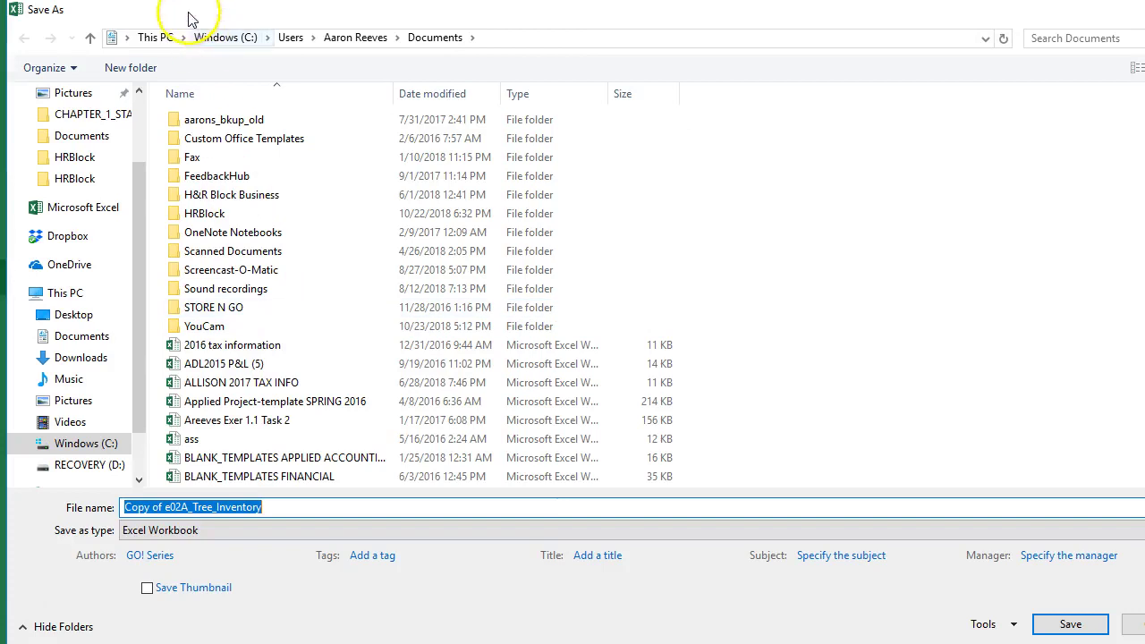
click(134, 69)
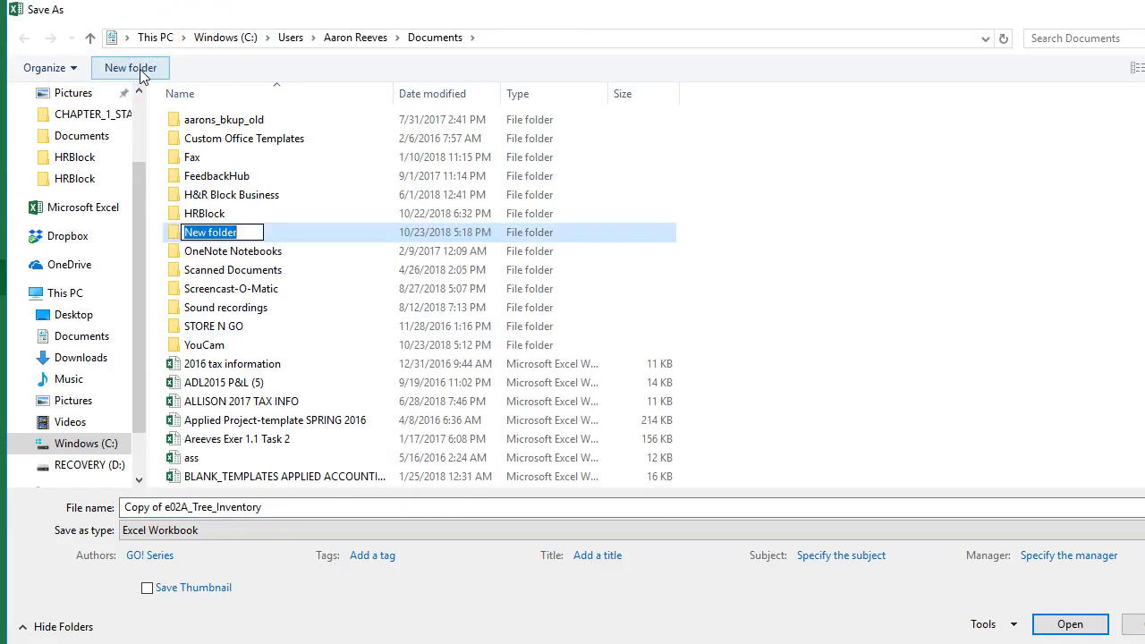
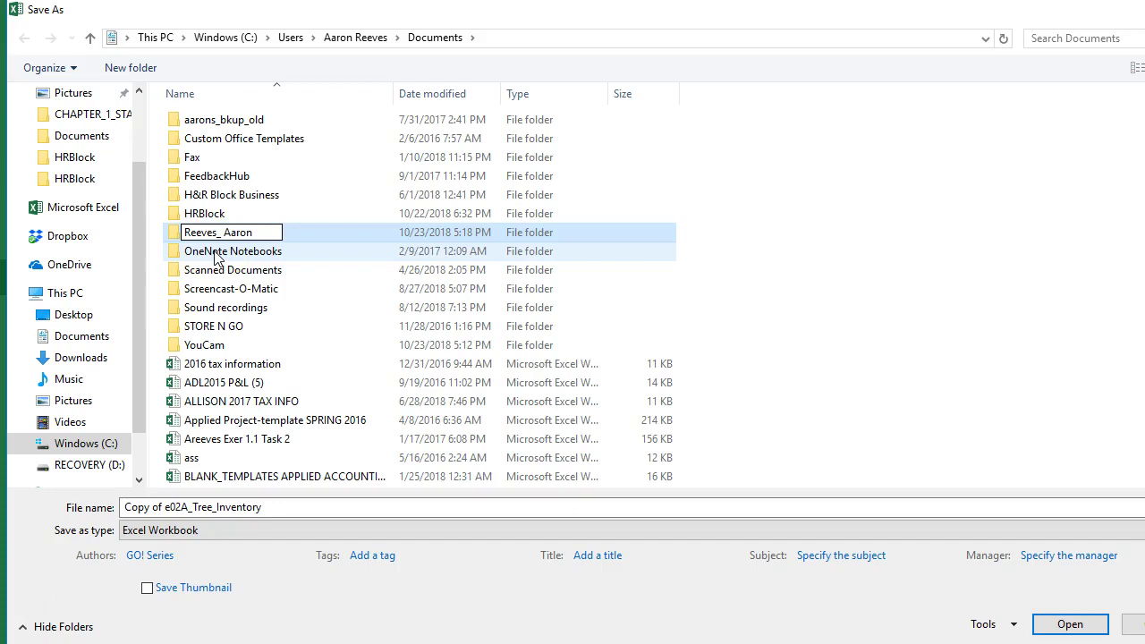
text( 2a Tree Inventory)
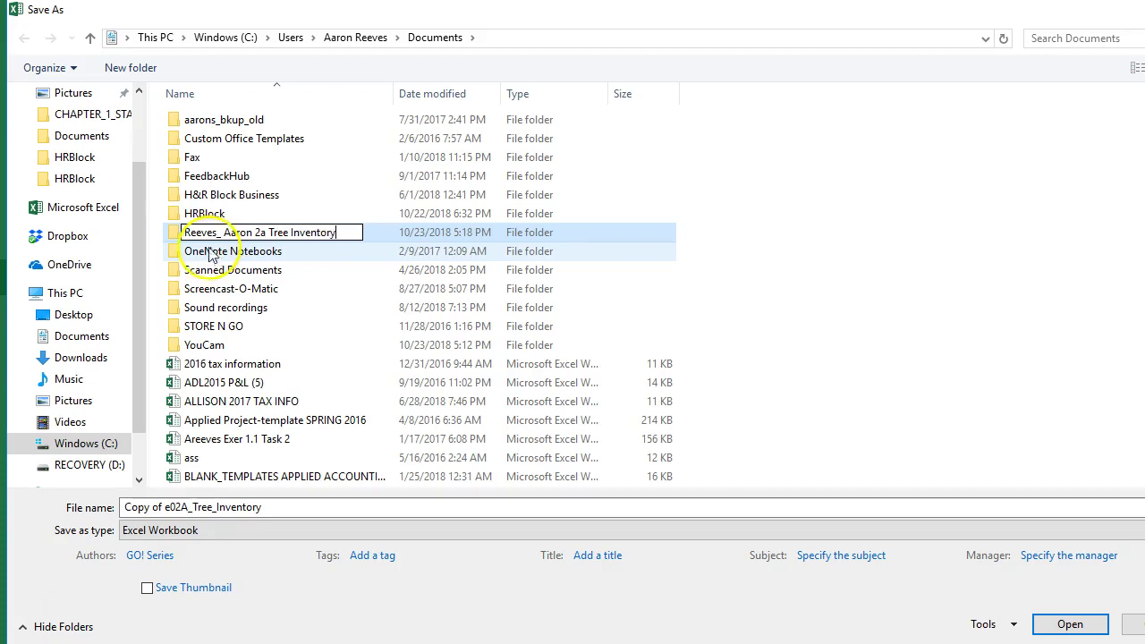
double_click(178, 233)
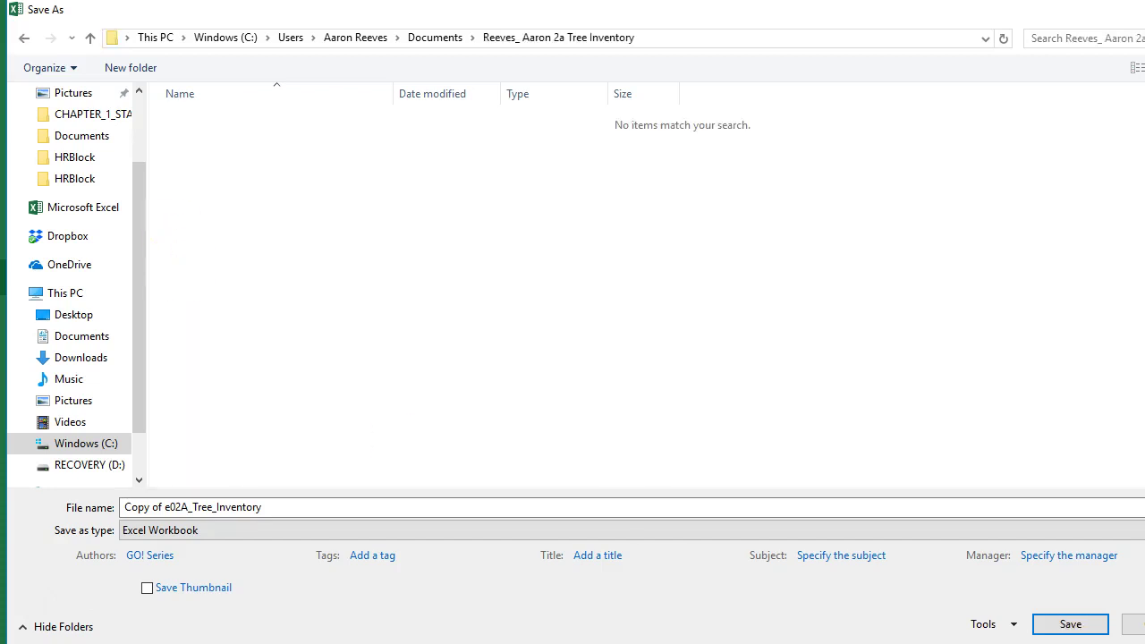
click(1078, 628)
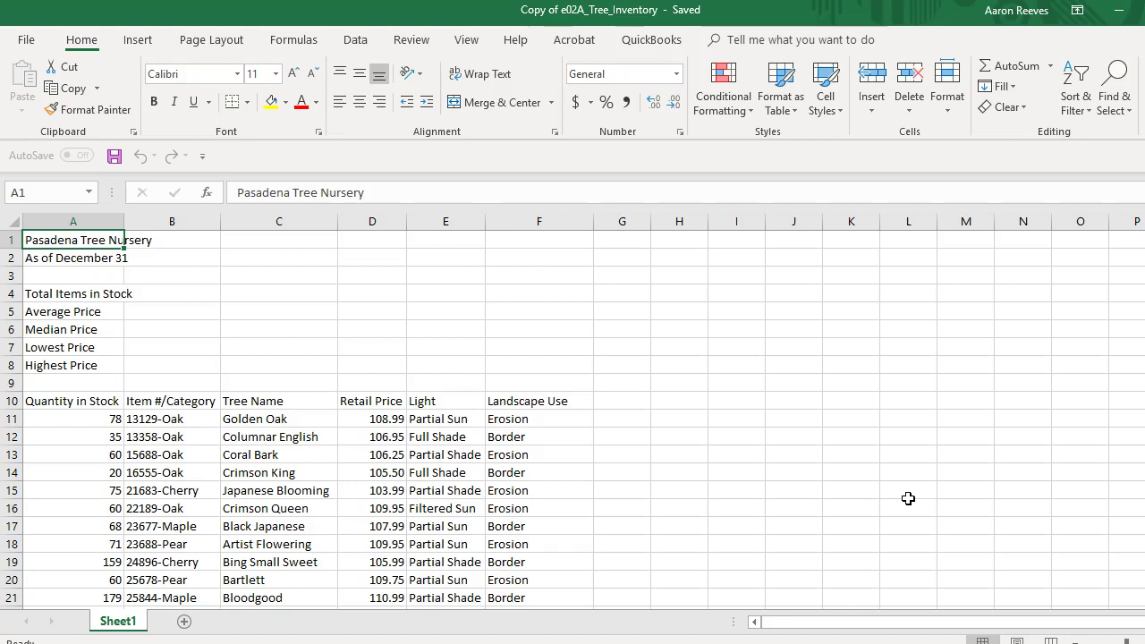
Insert two blank columns at C and D, ahead of the Tree Name column
click(278, 221)
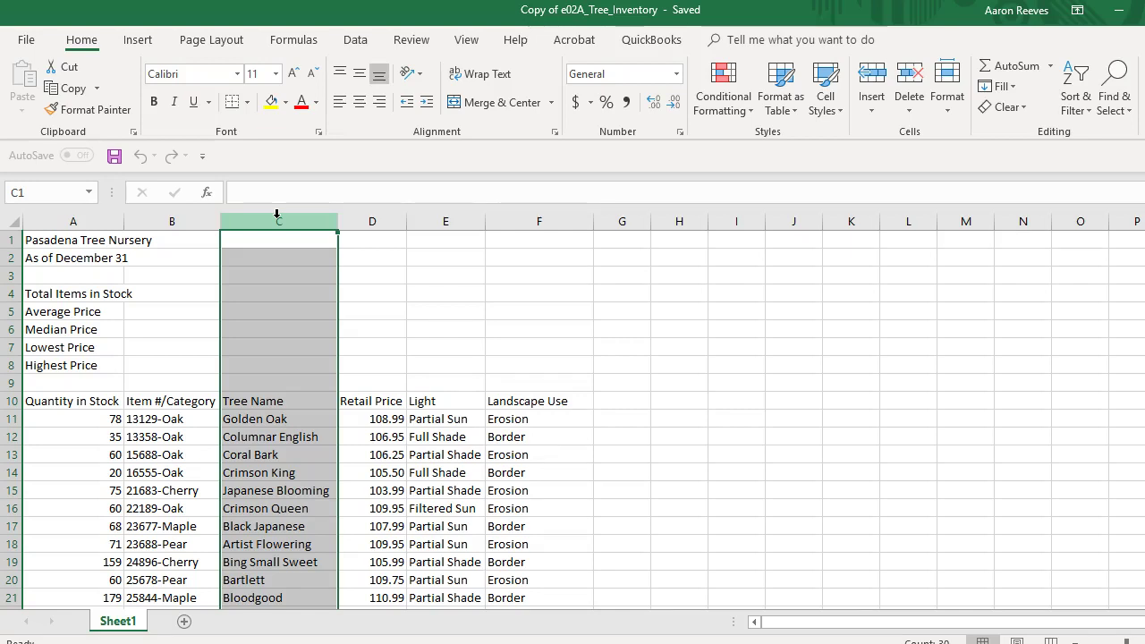
click(331, 294)
drag(324, 224, 357, 221)
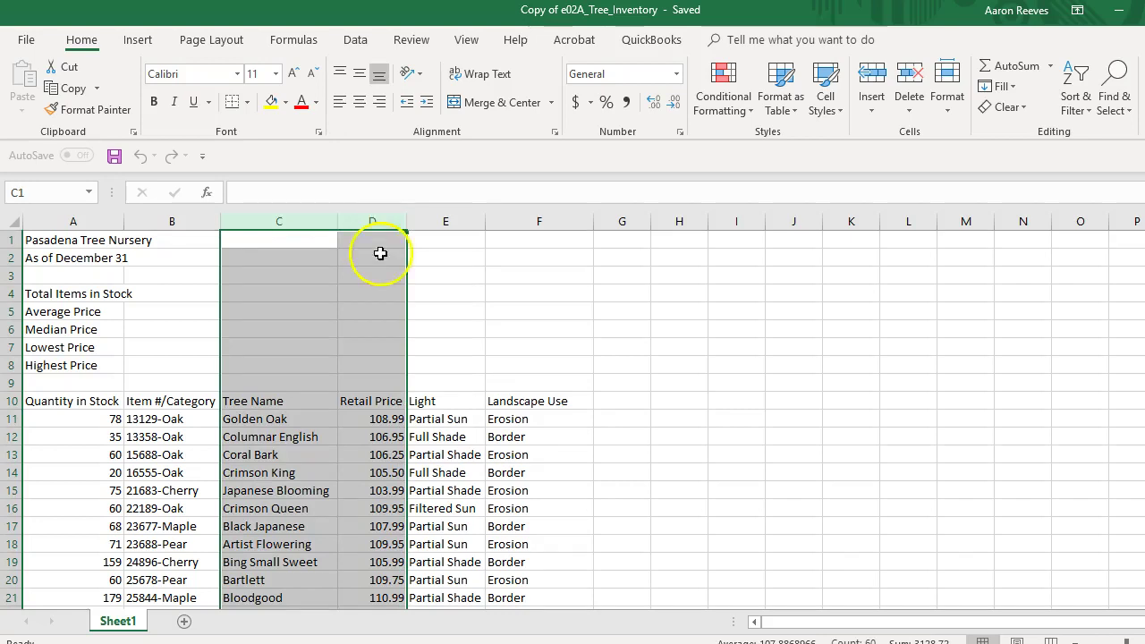
right_click(386, 223)
click(433, 354)
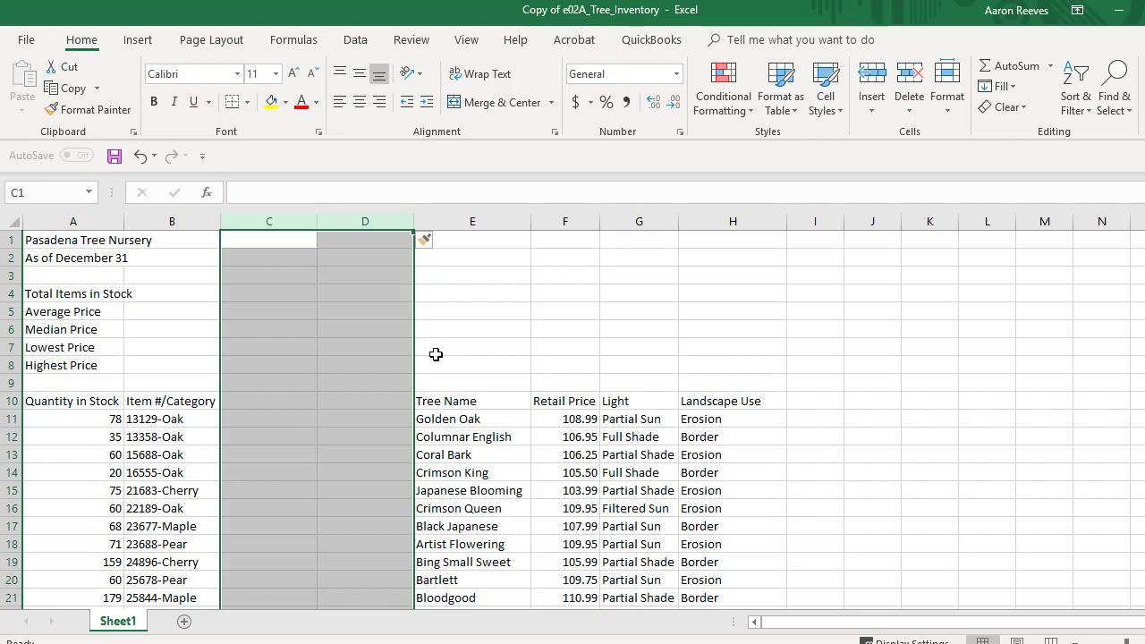
click(201, 337)
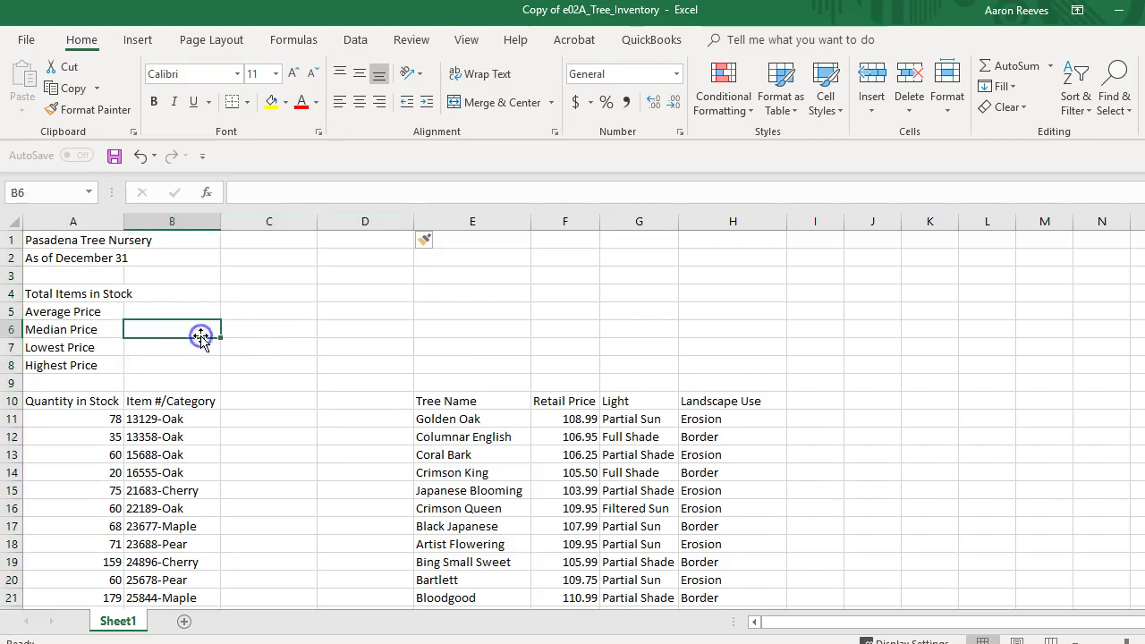
Enter the sample item number 13129 in cell C11
click(249, 418)
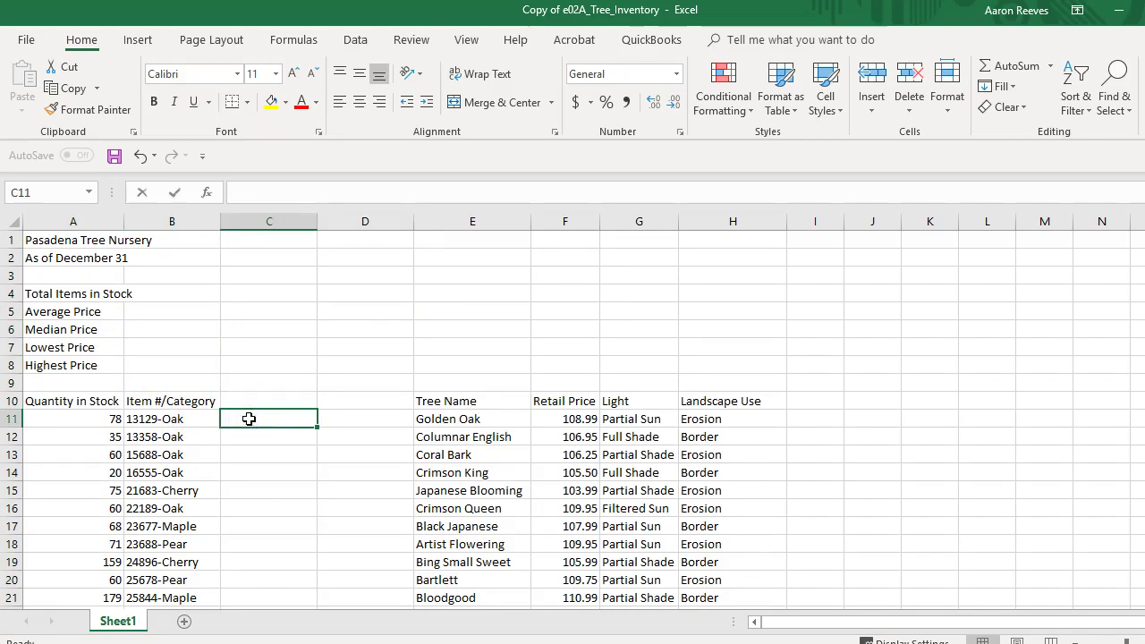
text(13129)
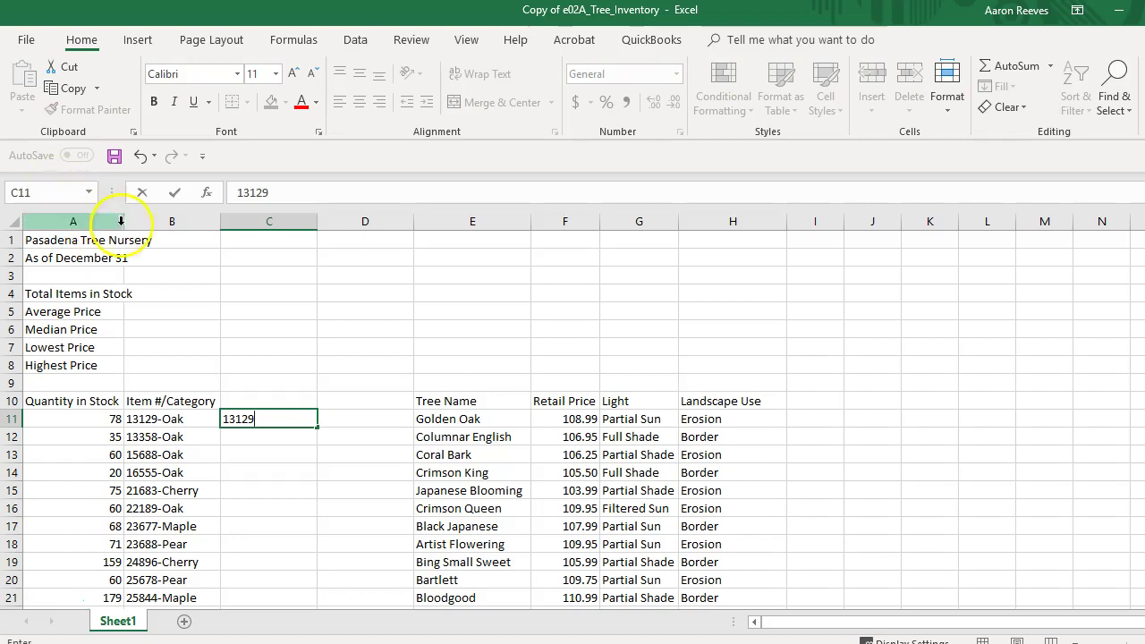
click(173, 192)
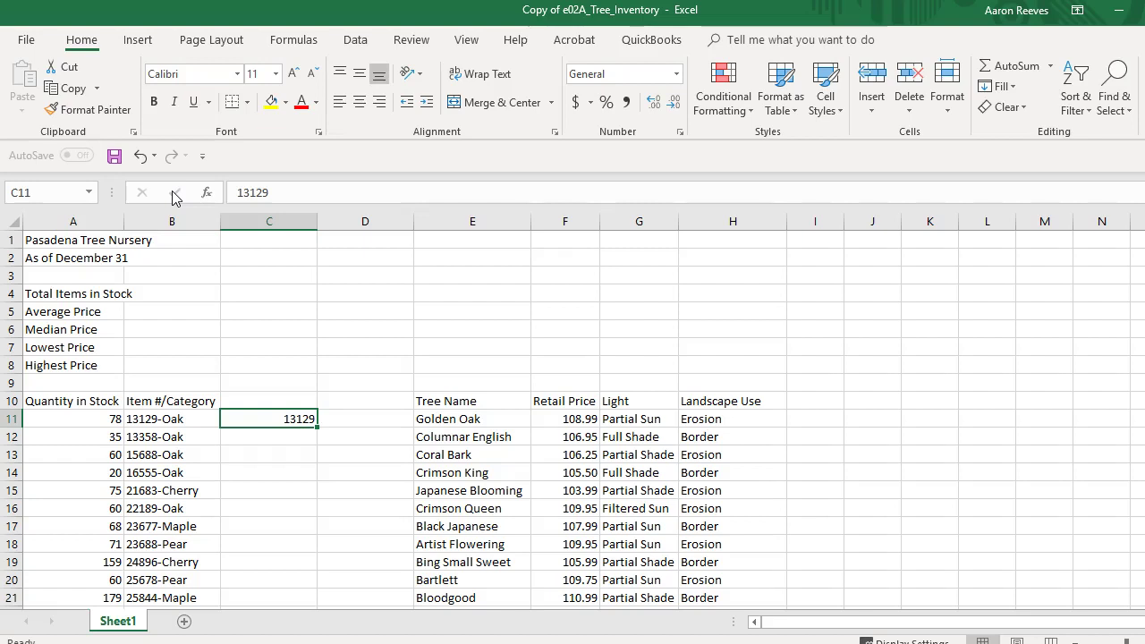
click(75, 40)
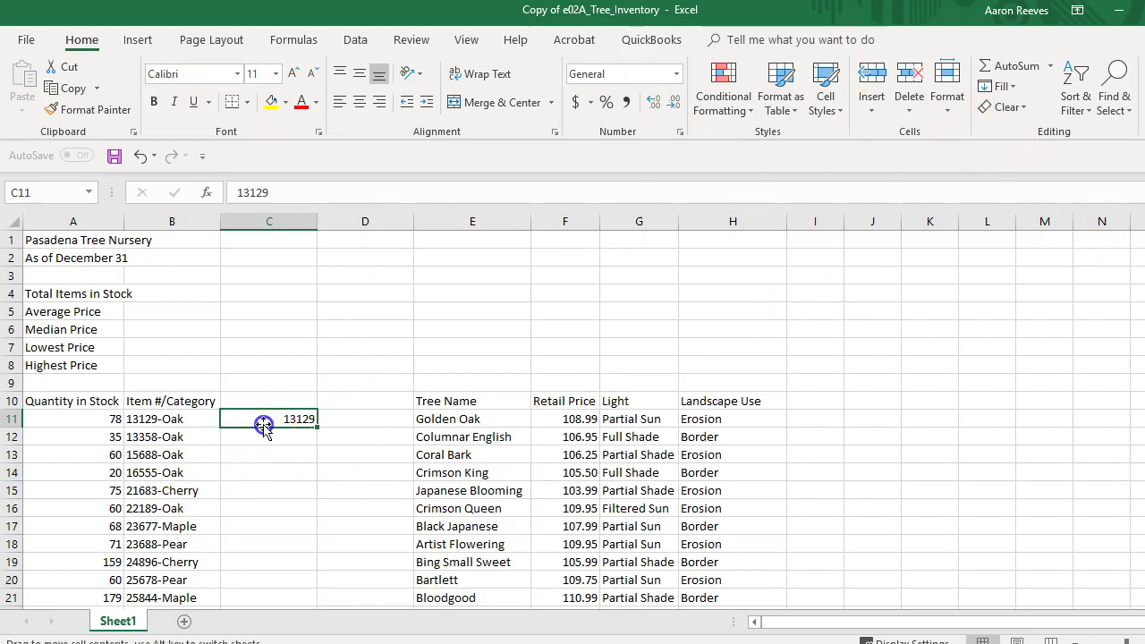
click(1008, 87)
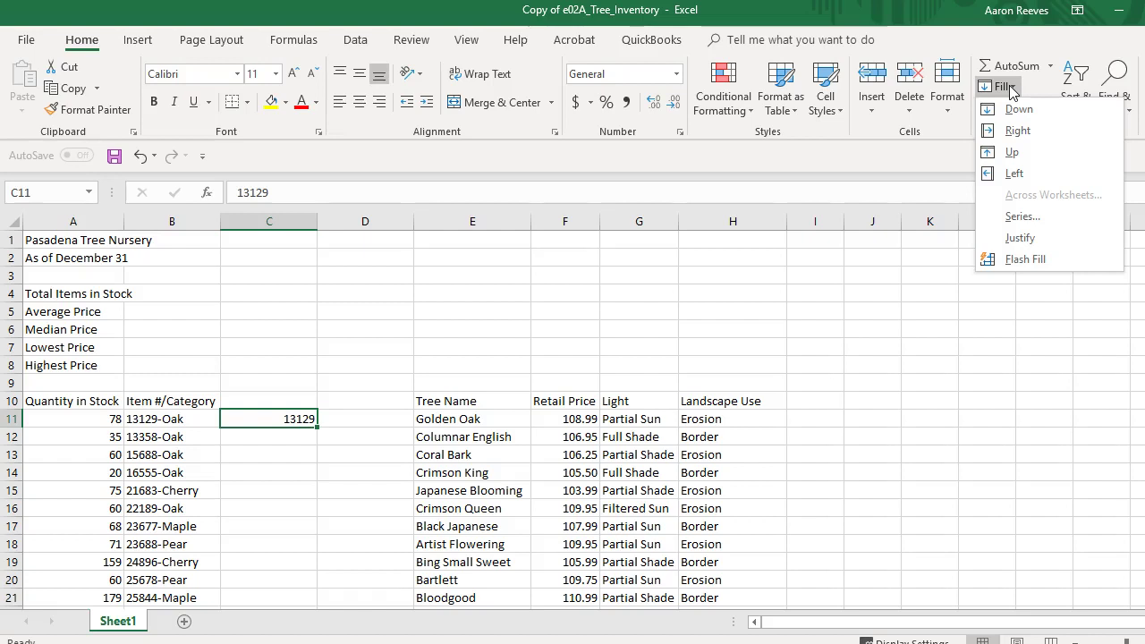
Flash Fill column C with the item numbers from every code, filling 28 cells
click(1061, 258)
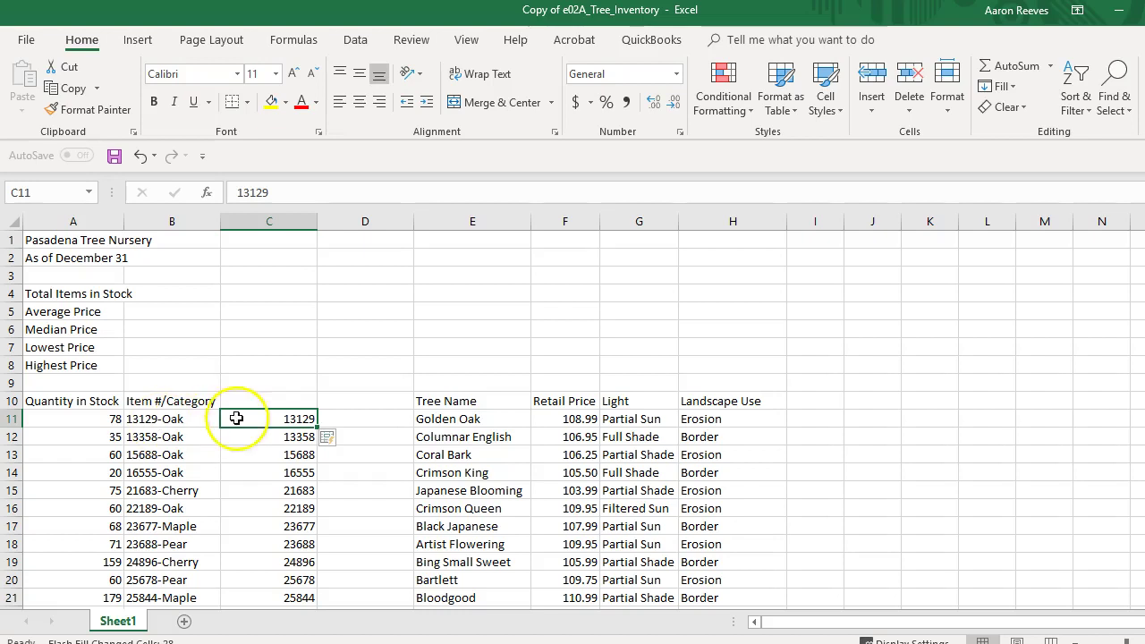
scroll(272, 376, down, 2)
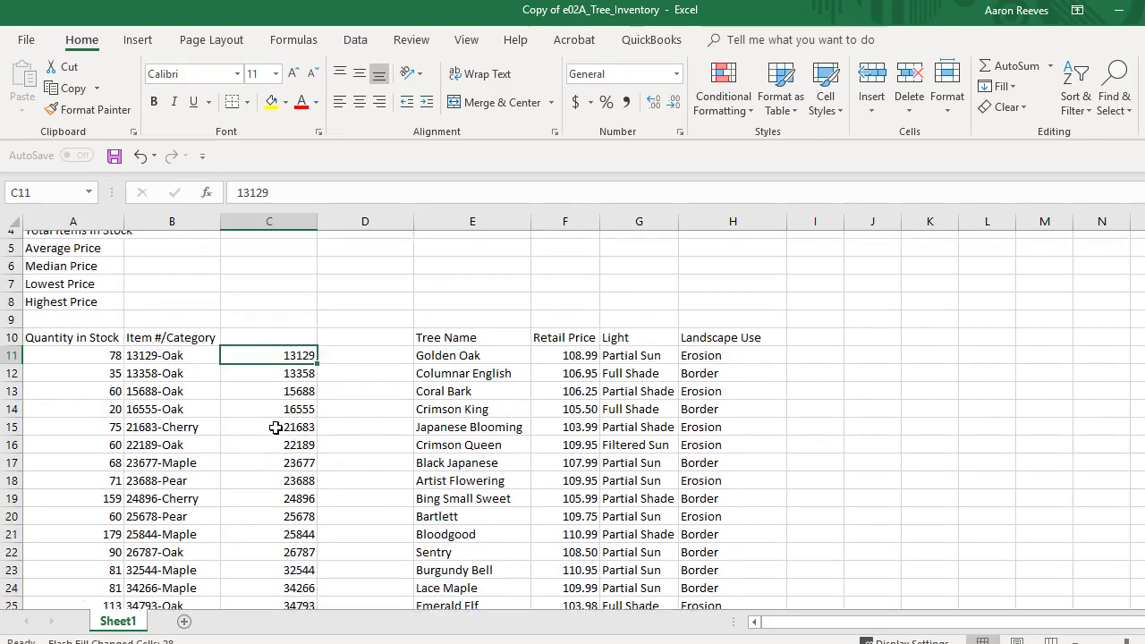
scroll(273, 426, down, 1)
scroll(275, 430, down, 4)
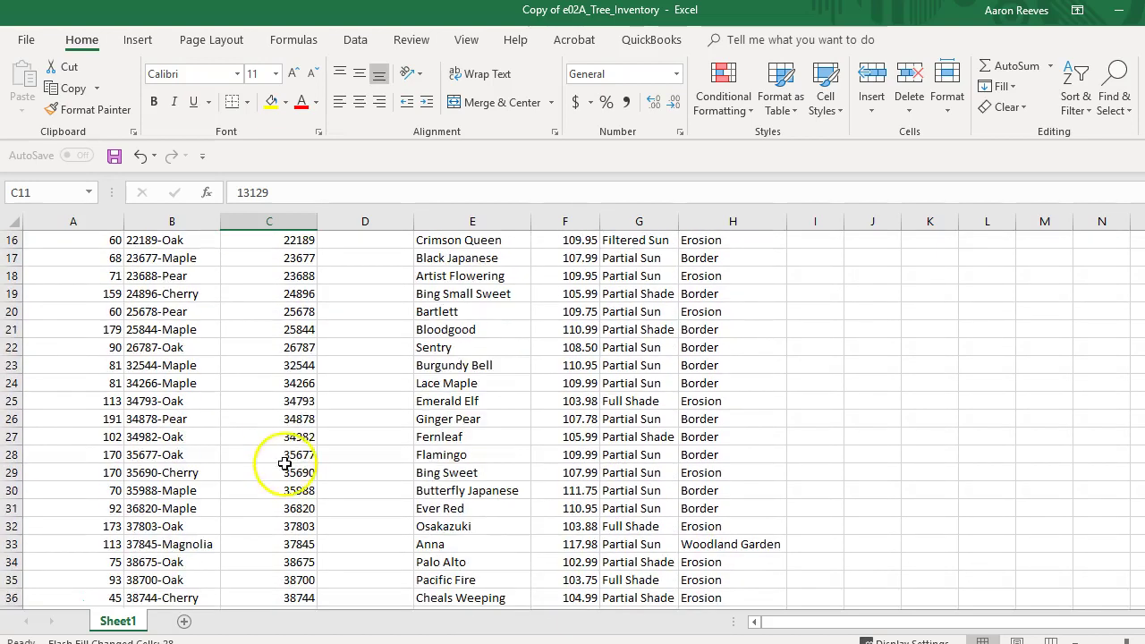
scroll(242, 499, up, 7)
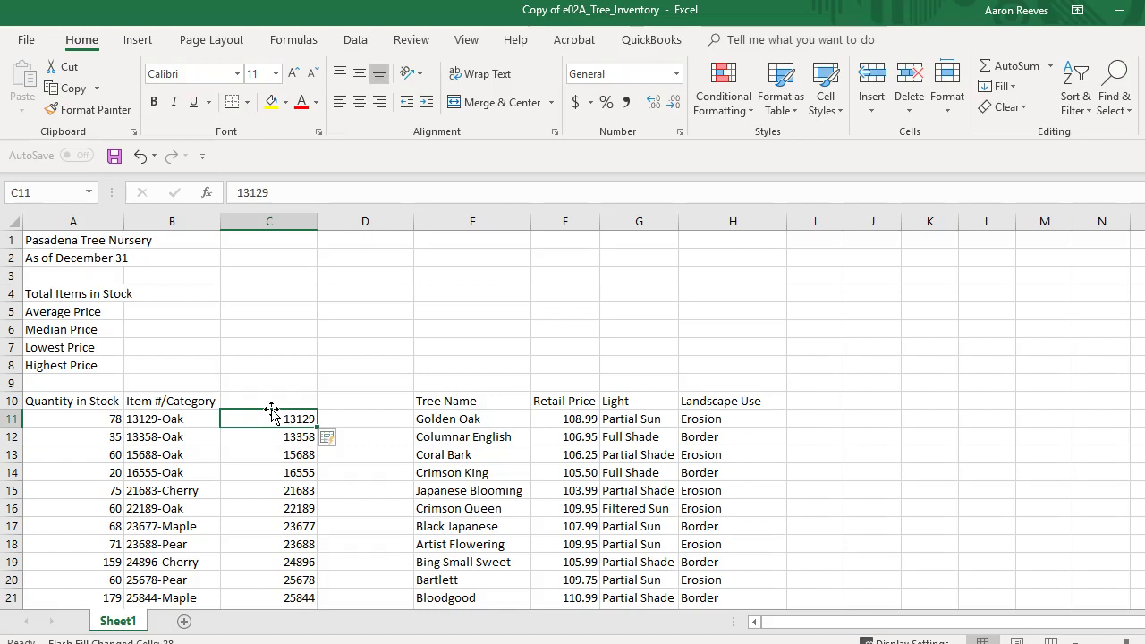
Enter 'Oak' in D11 and Flash Fill column D with each tree's category using Ctrl+E
click(348, 416)
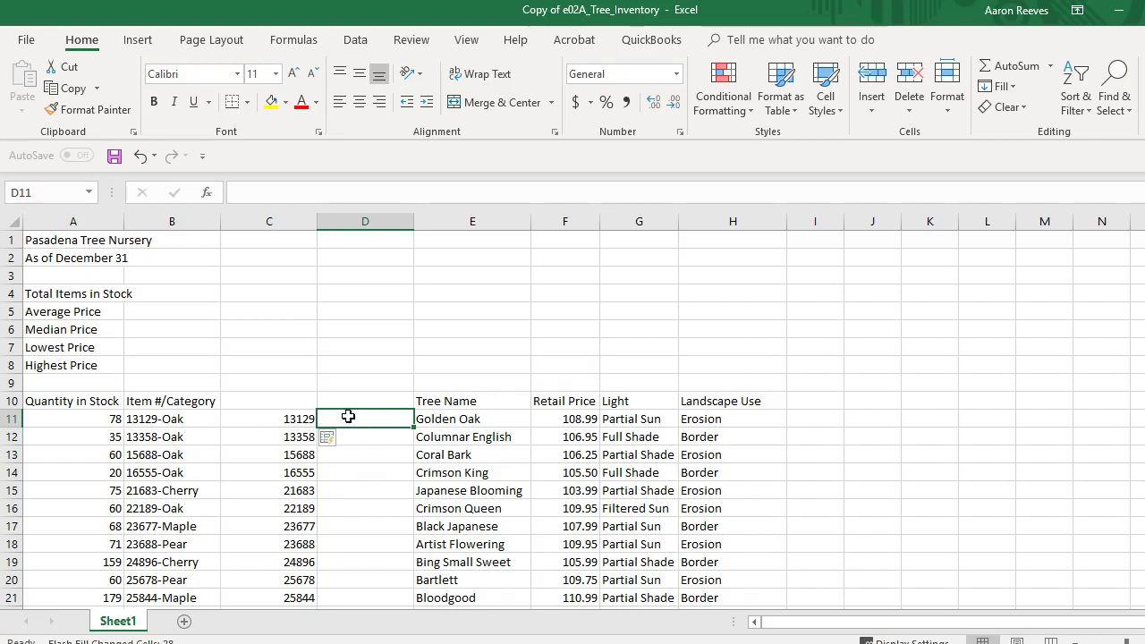
text(Oak)
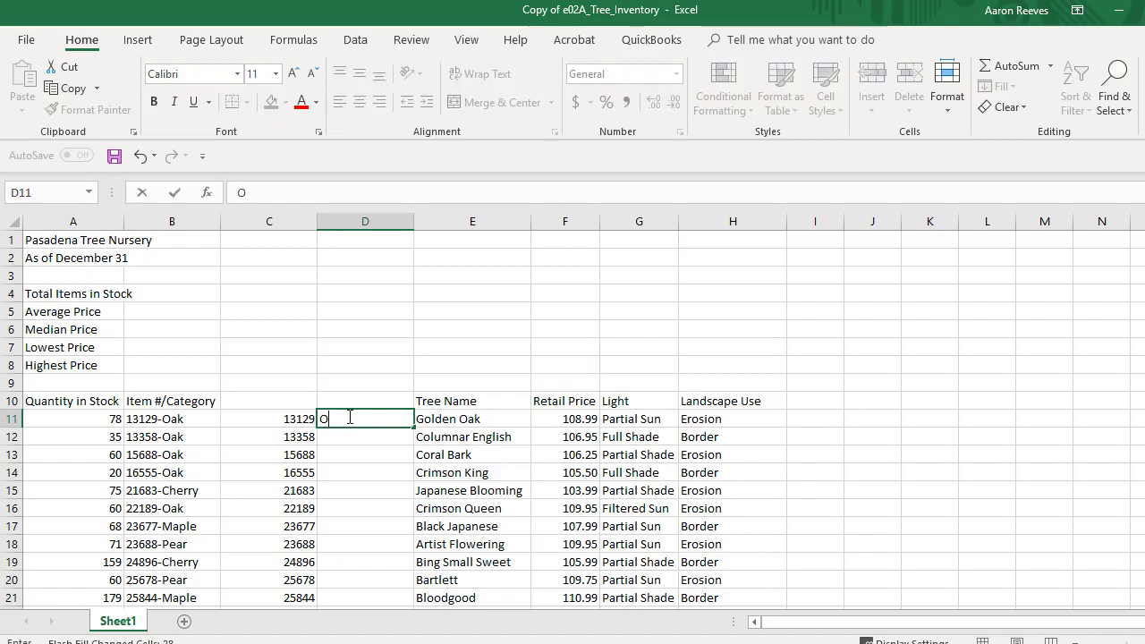
click(172, 193)
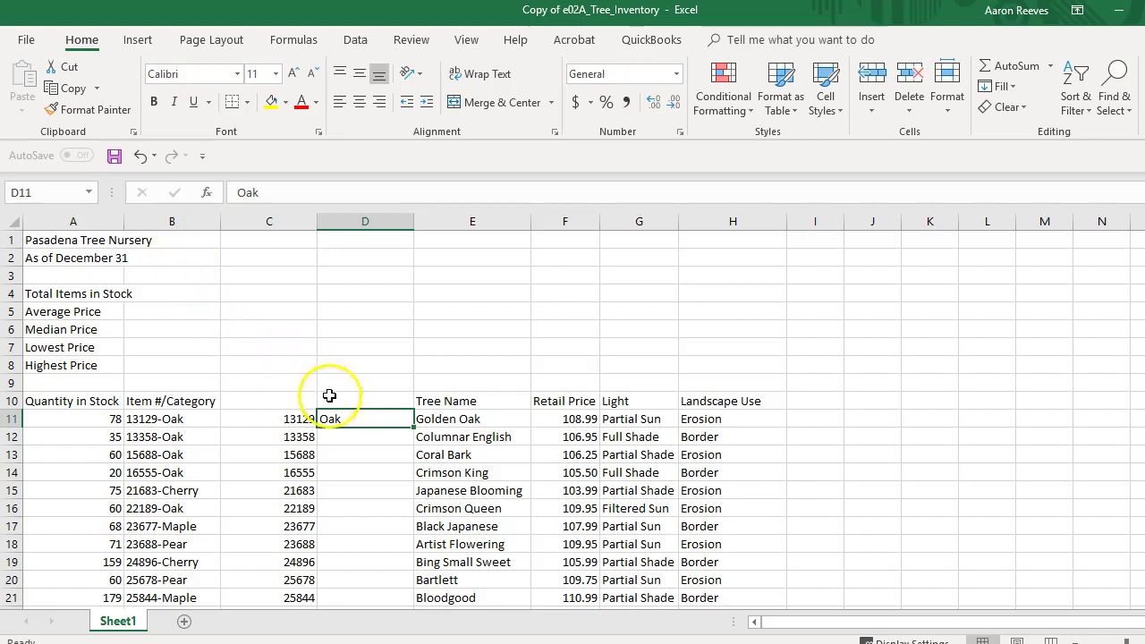
click(353, 416)
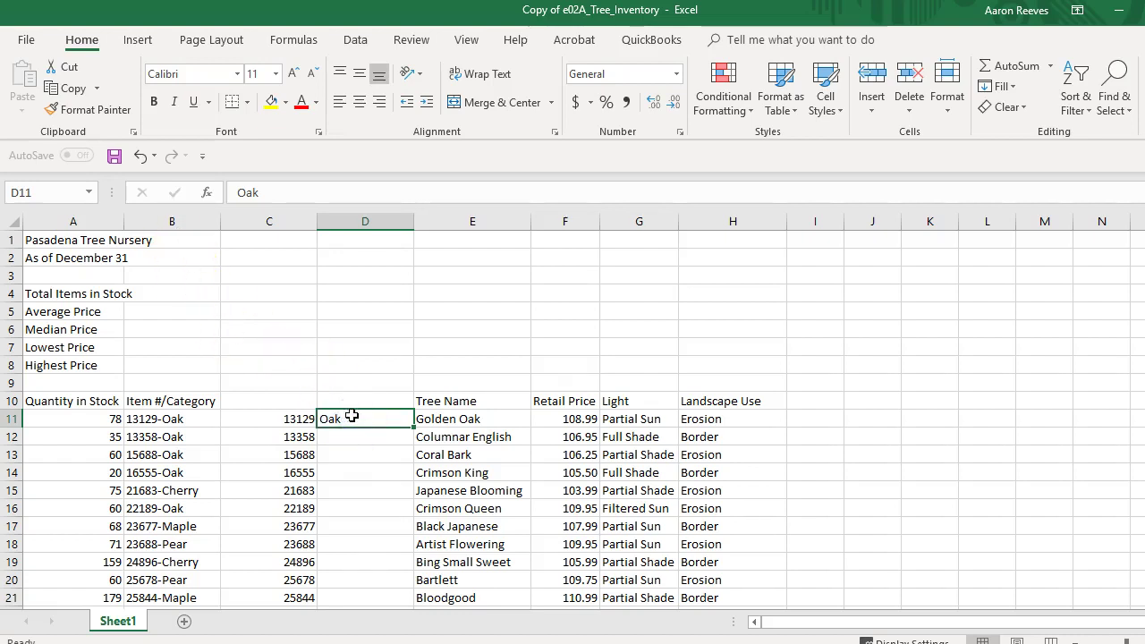
key(ctrl+e)
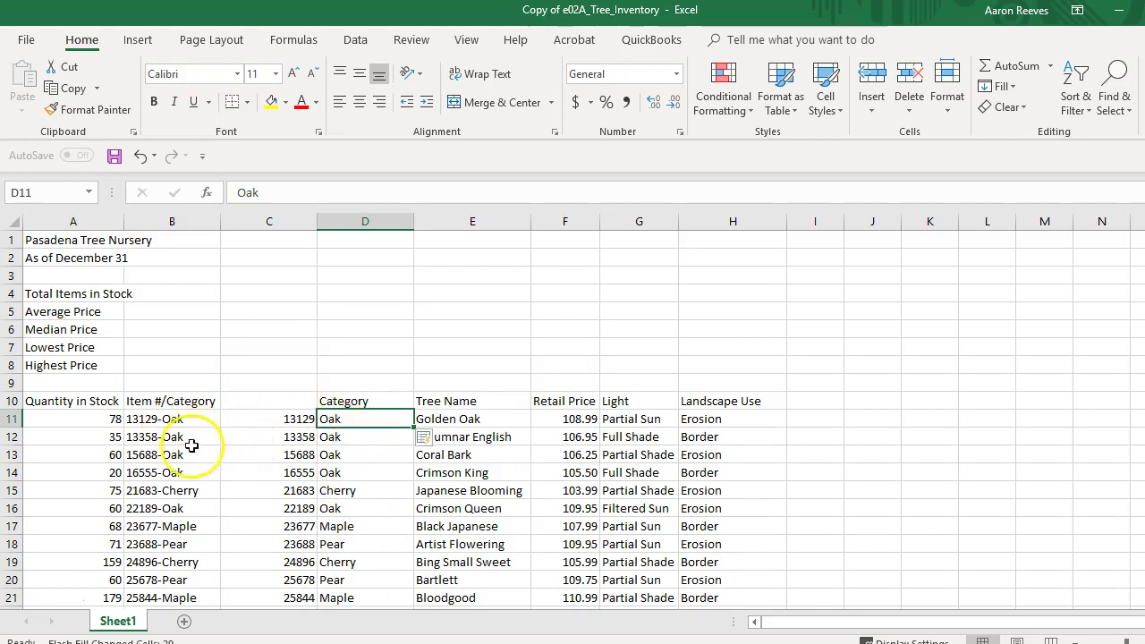
scroll(289, 517, down, 6)
scroll(301, 519, down, 1)
scroll(230, 524, up, 5)
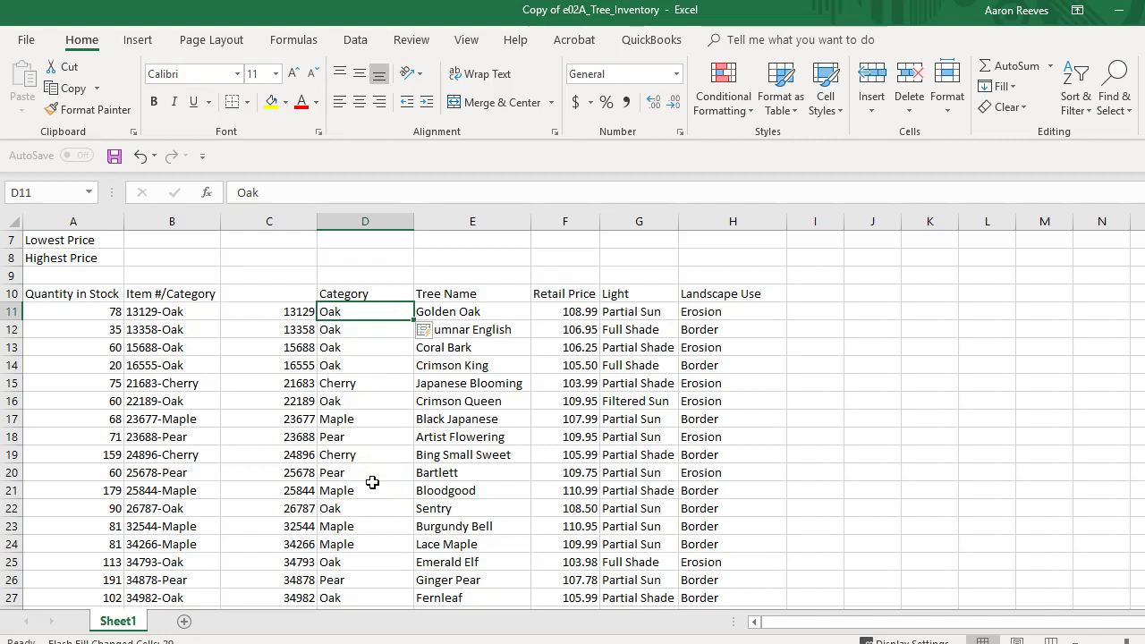
right_click(171, 221)
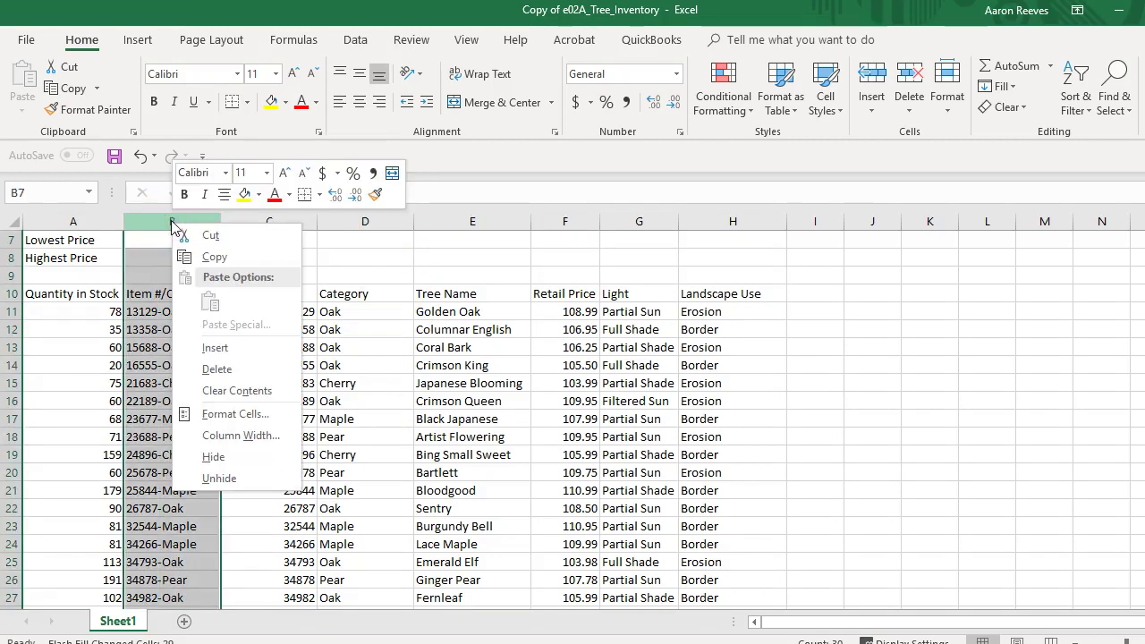
Delete the original combined Item #/Category column B
click(218, 368)
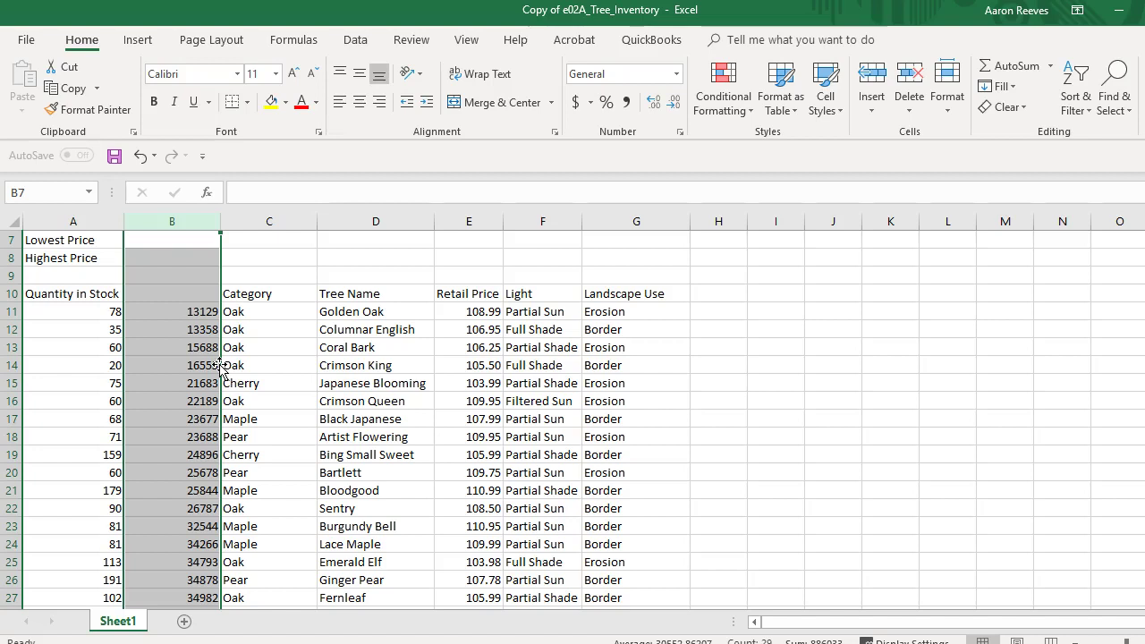
click(164, 290)
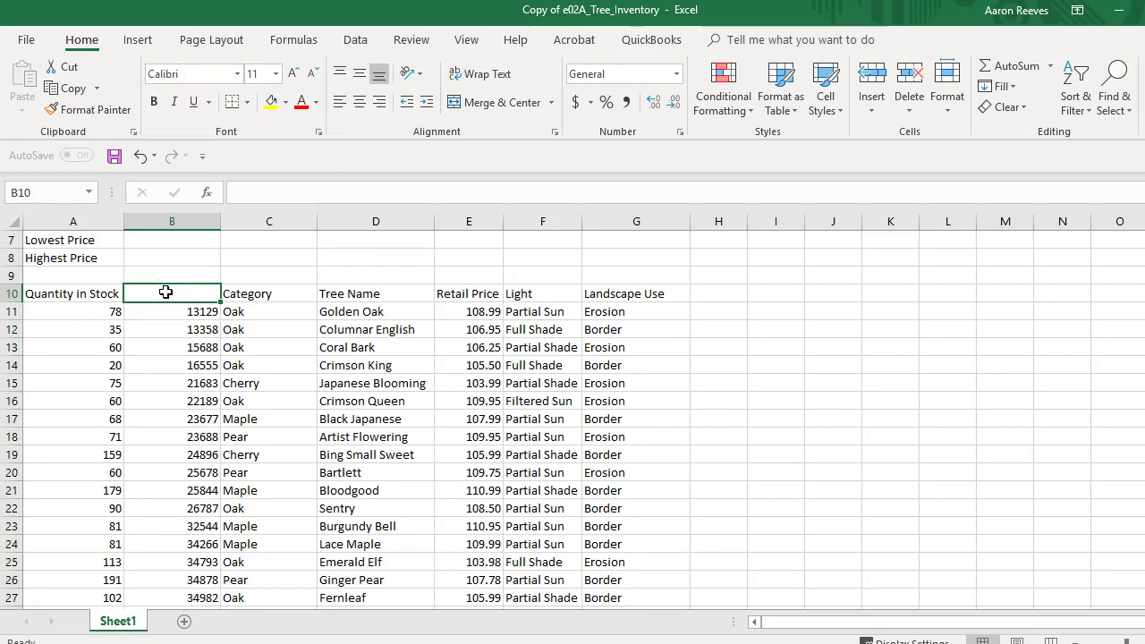
Enter the heading 'Item#' in cell B10 above the item numbers
text(Item)
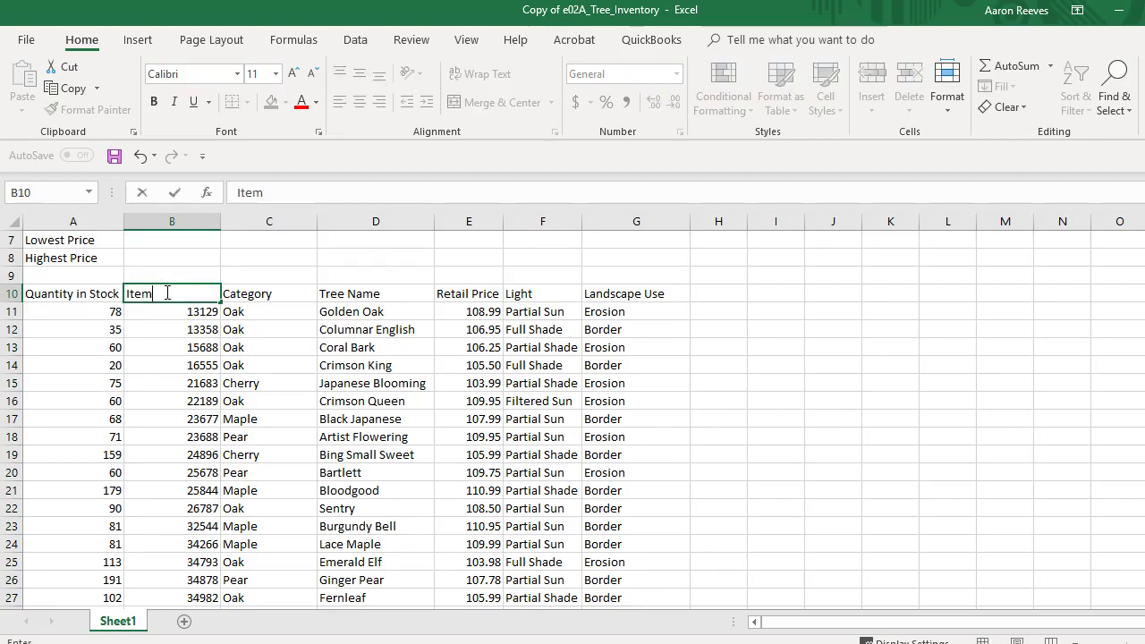
text(#)
key(Return)
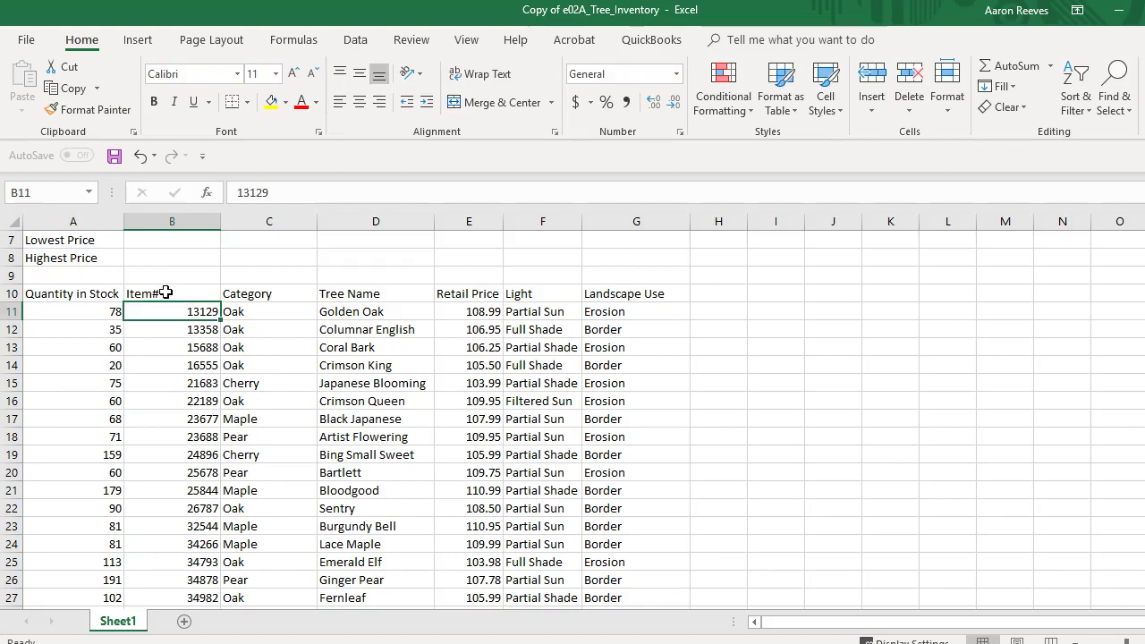
click(238, 221)
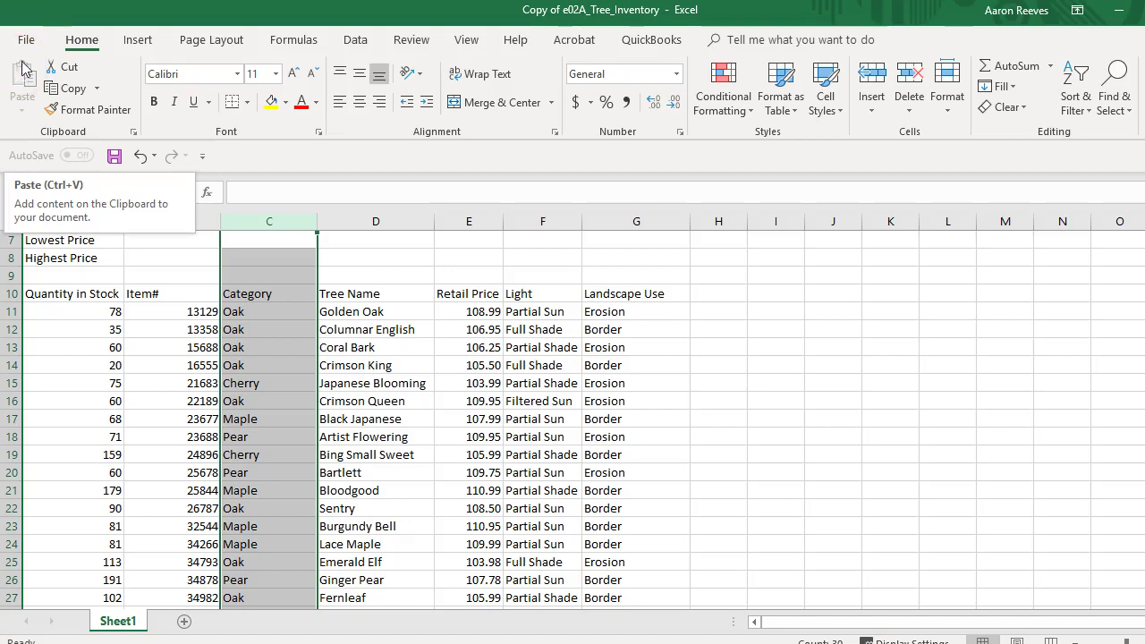
Cut the Category column and paste it into column H after Landscape Use
click(59, 65)
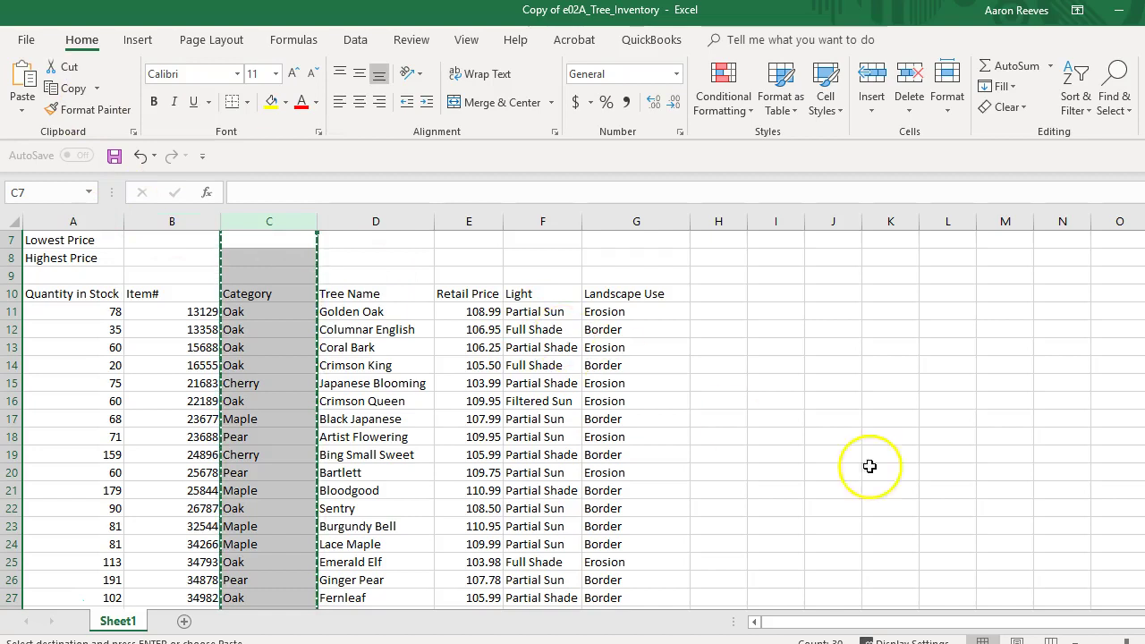
scroll(772, 435, up, 2)
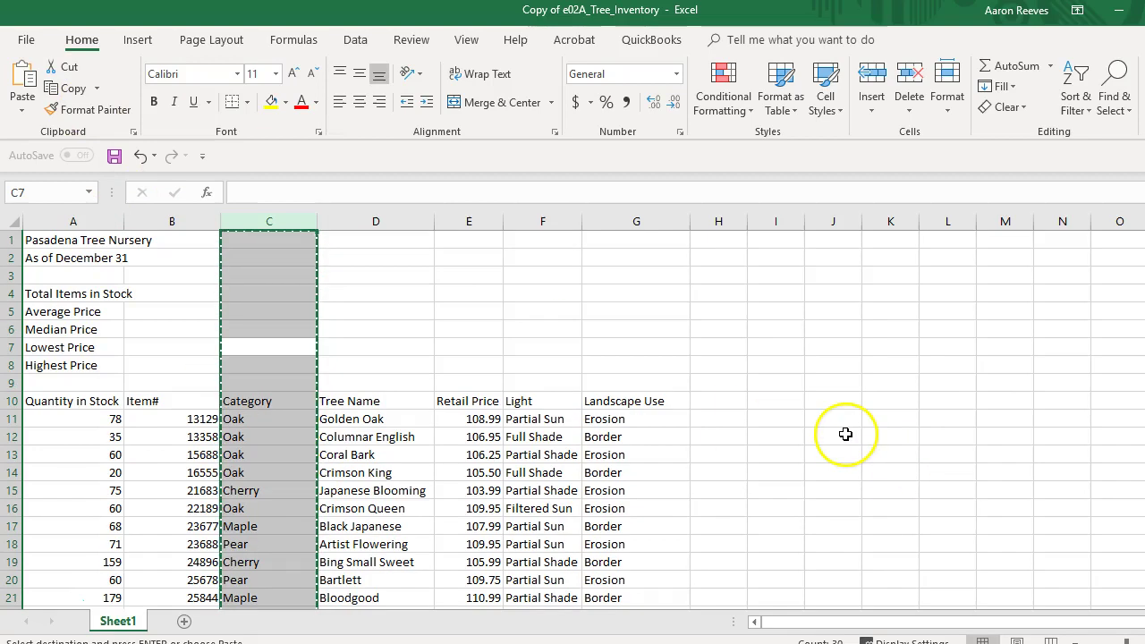
click(706, 239)
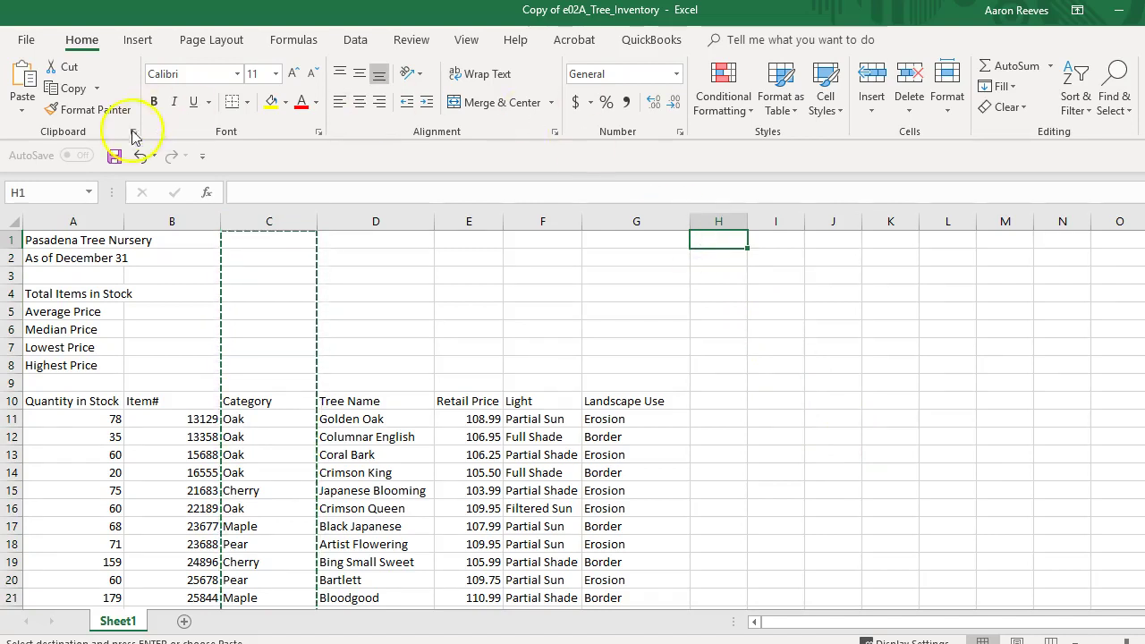
click(22, 97)
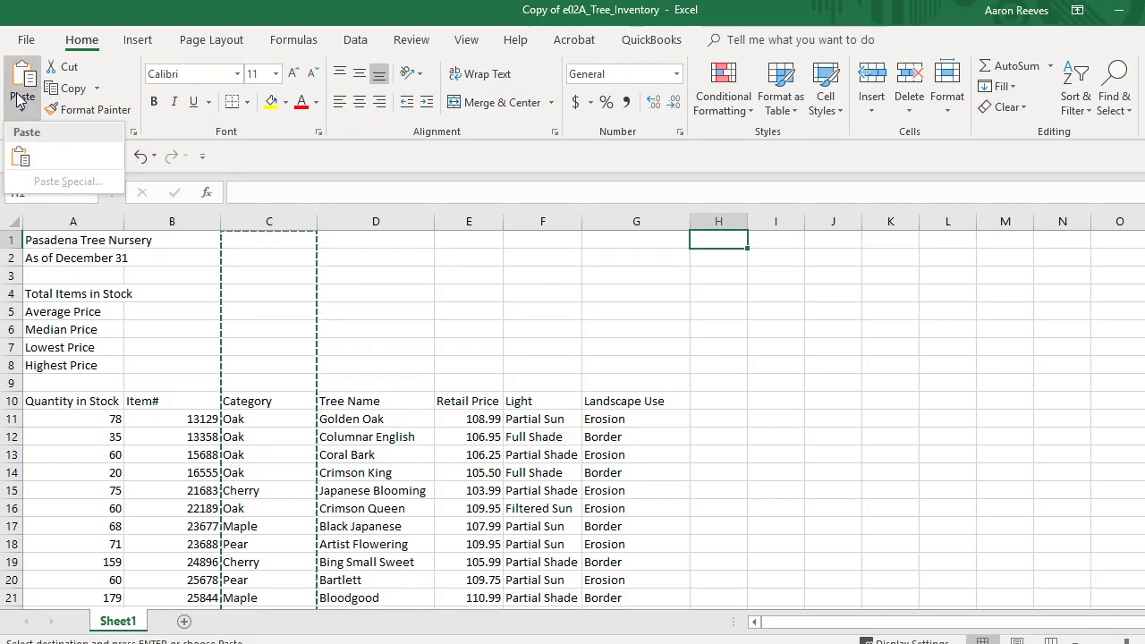
click(21, 157)
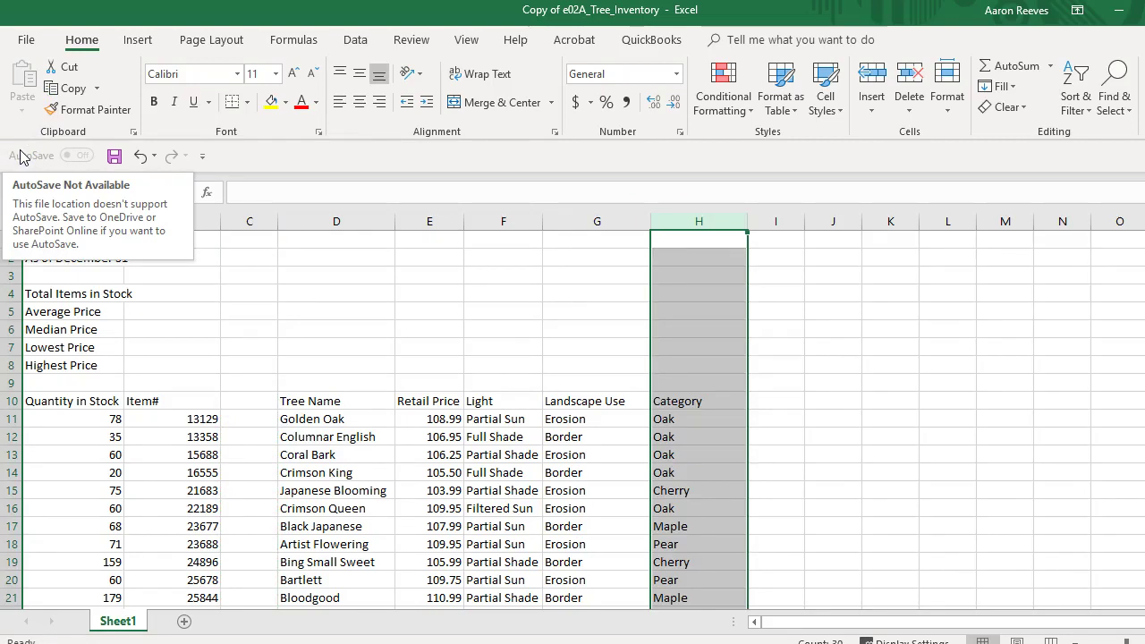
click(366, 296)
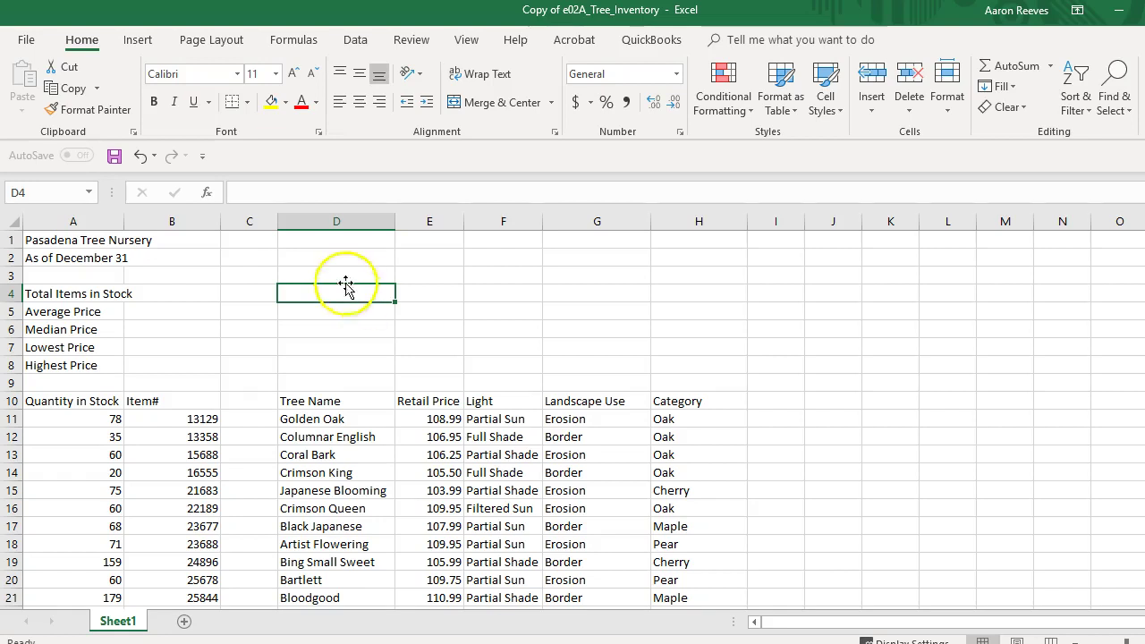
Delete the now-empty column C
click(238, 223)
right_click(234, 223)
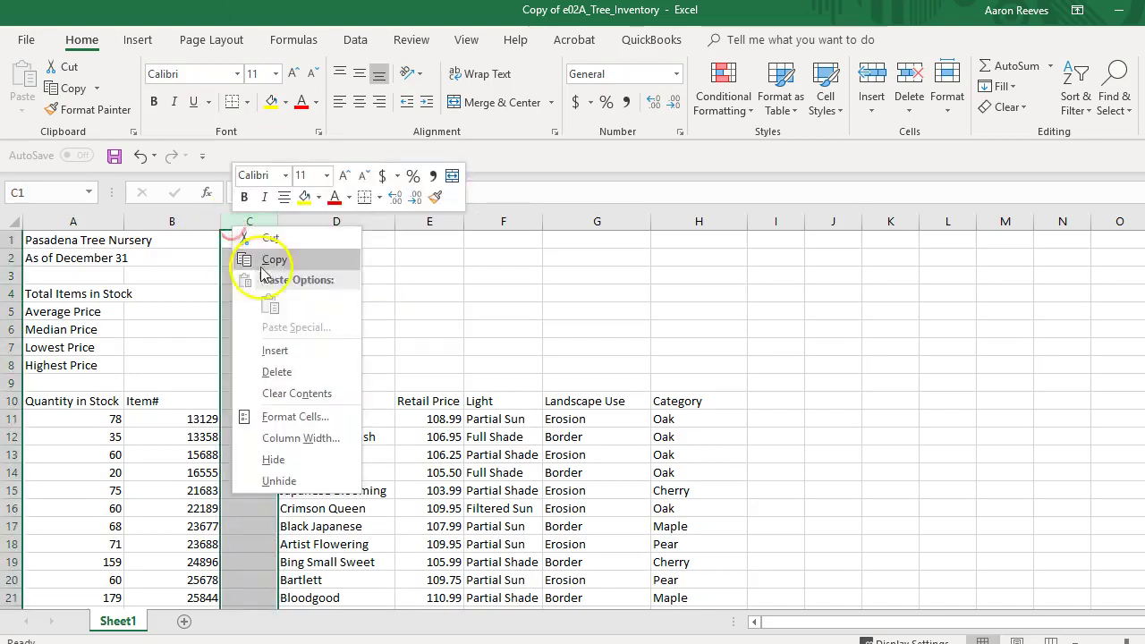
click(277, 372)
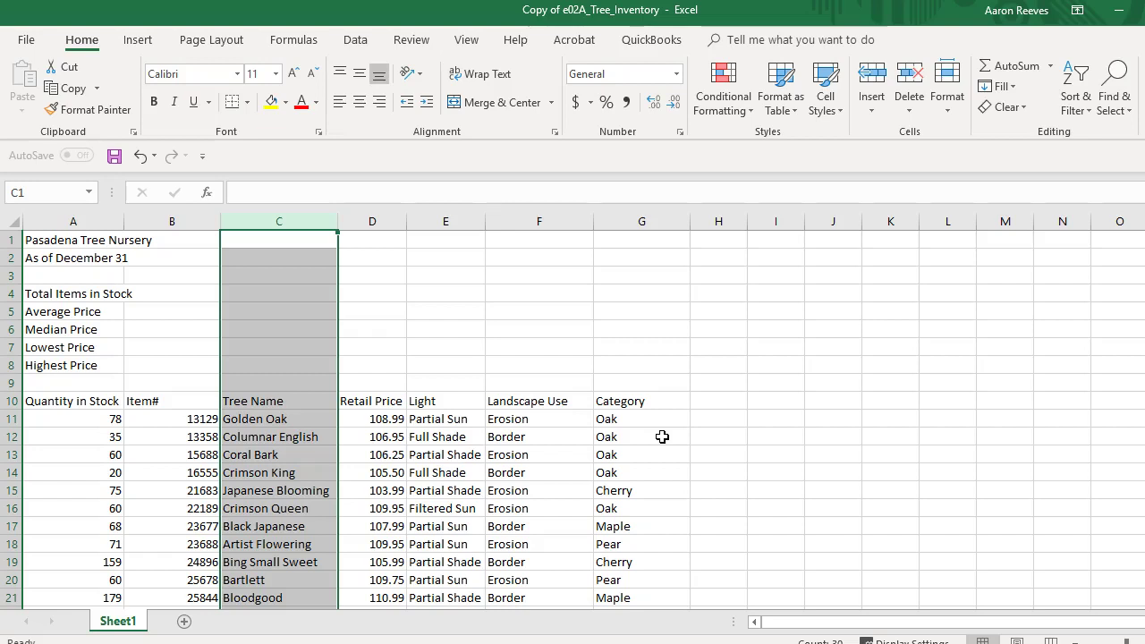
click(584, 380)
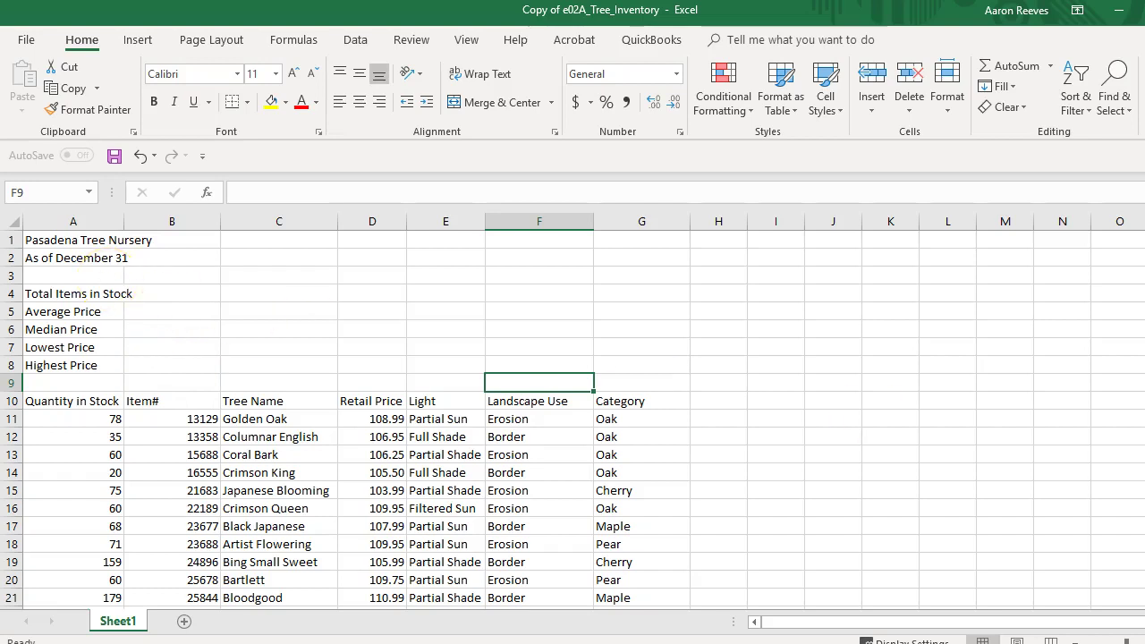
AutoFit the widths of columns A through G to their contents
drag(58, 213, 613, 215)
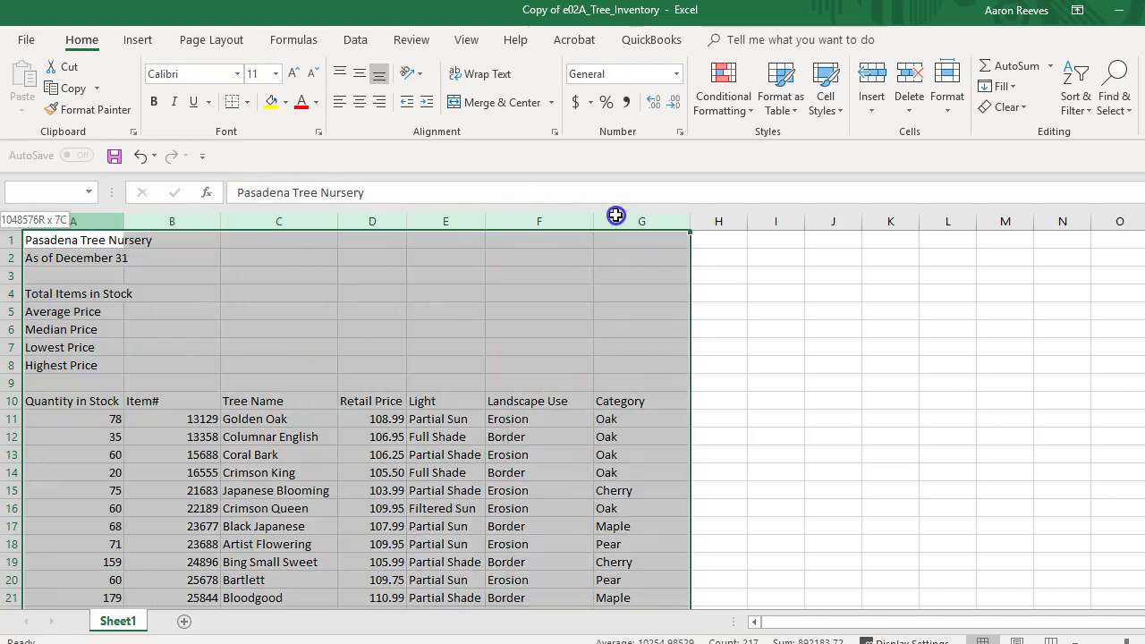
double_click(125, 220)
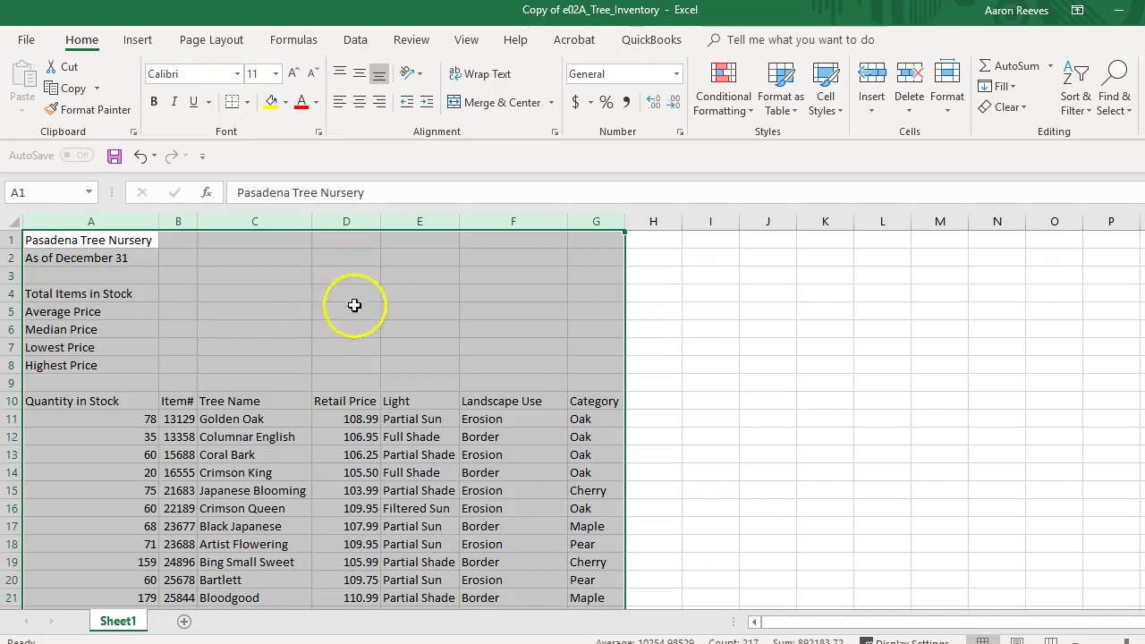
click(351, 309)
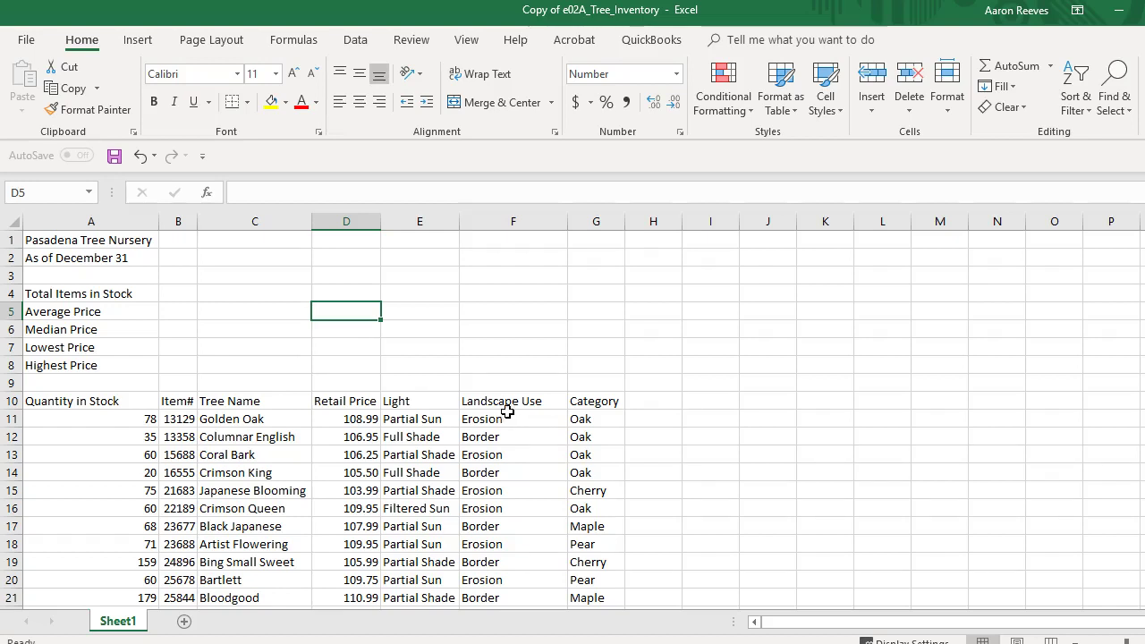
drag(103, 239, 636, 248)
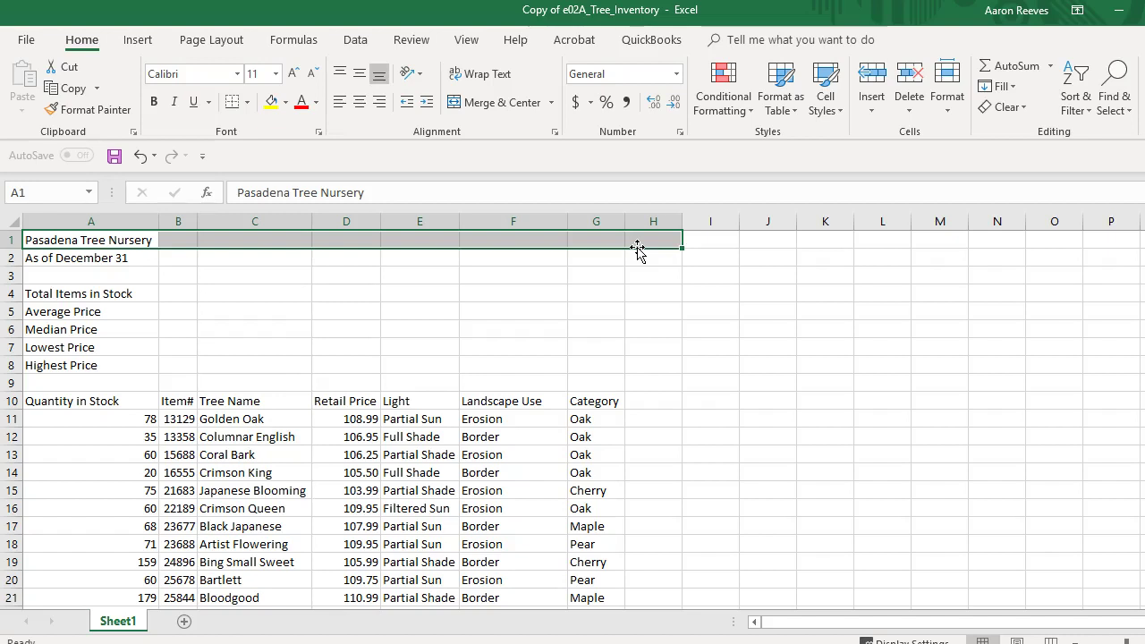
Apply the Title cell style to the Pasadena Tree Nursery title in A1:H1
drag(617, 233, 617, 232)
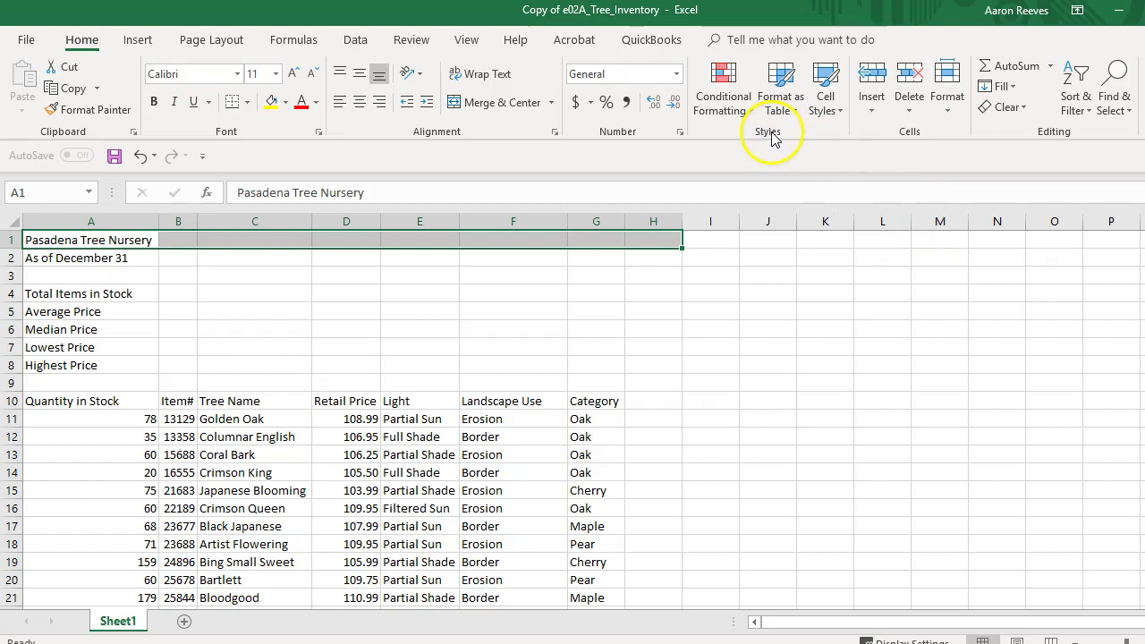
click(828, 111)
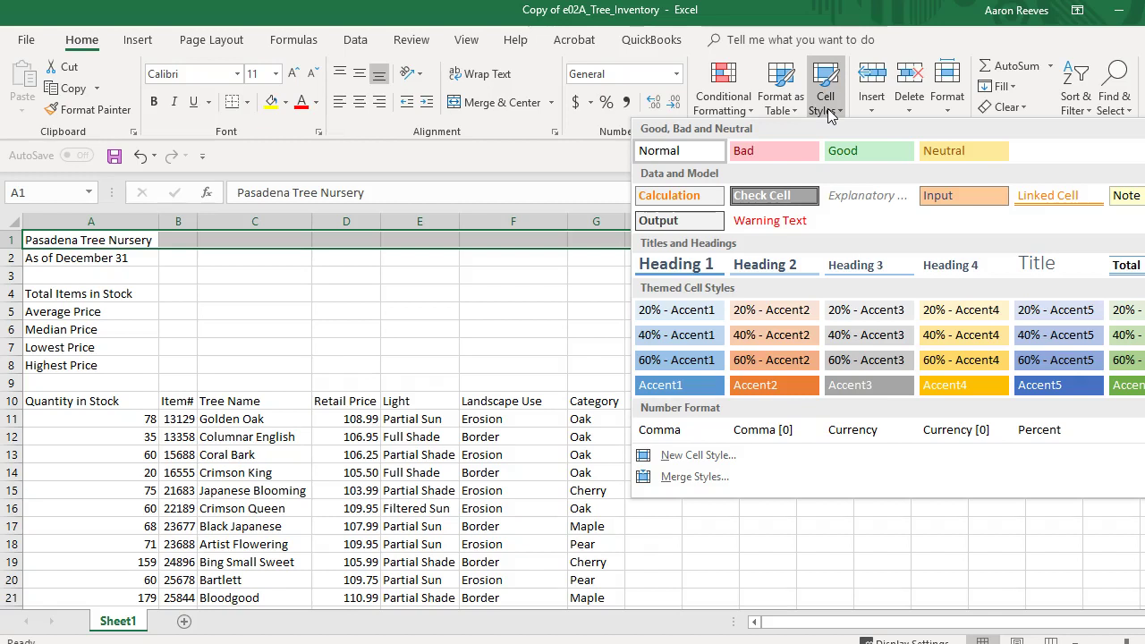
click(1072, 263)
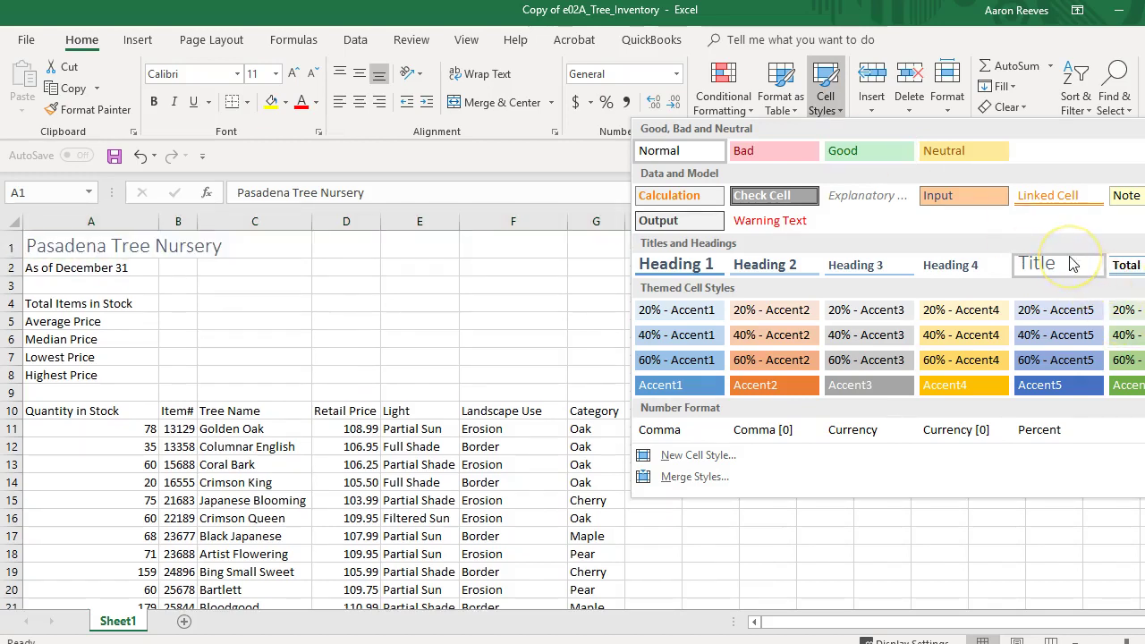
click(1072, 263)
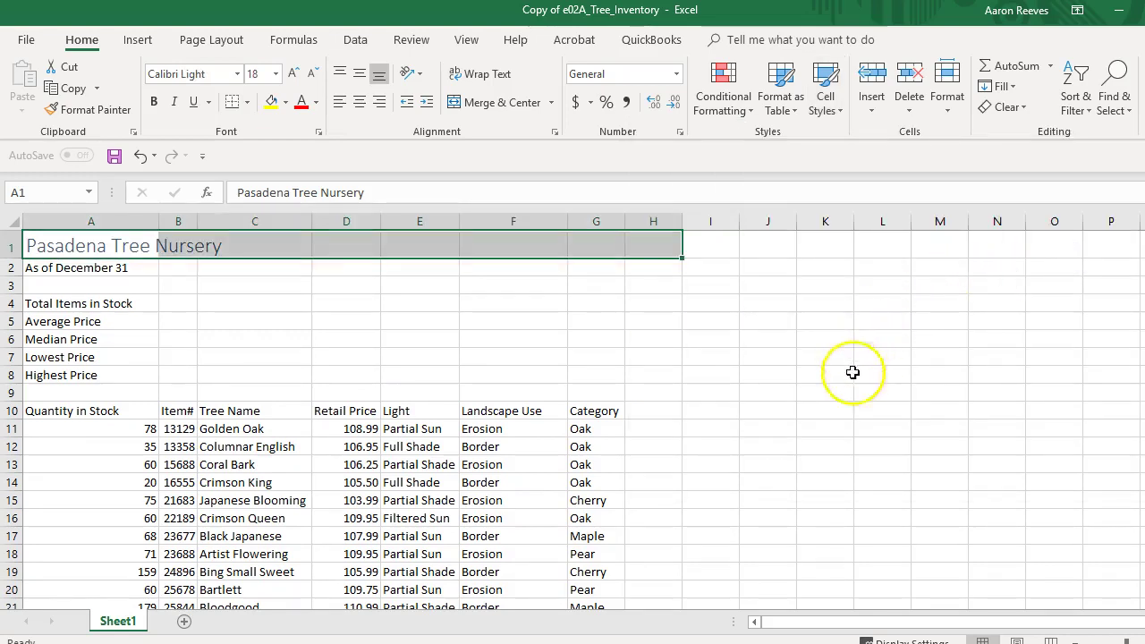
click(849, 410)
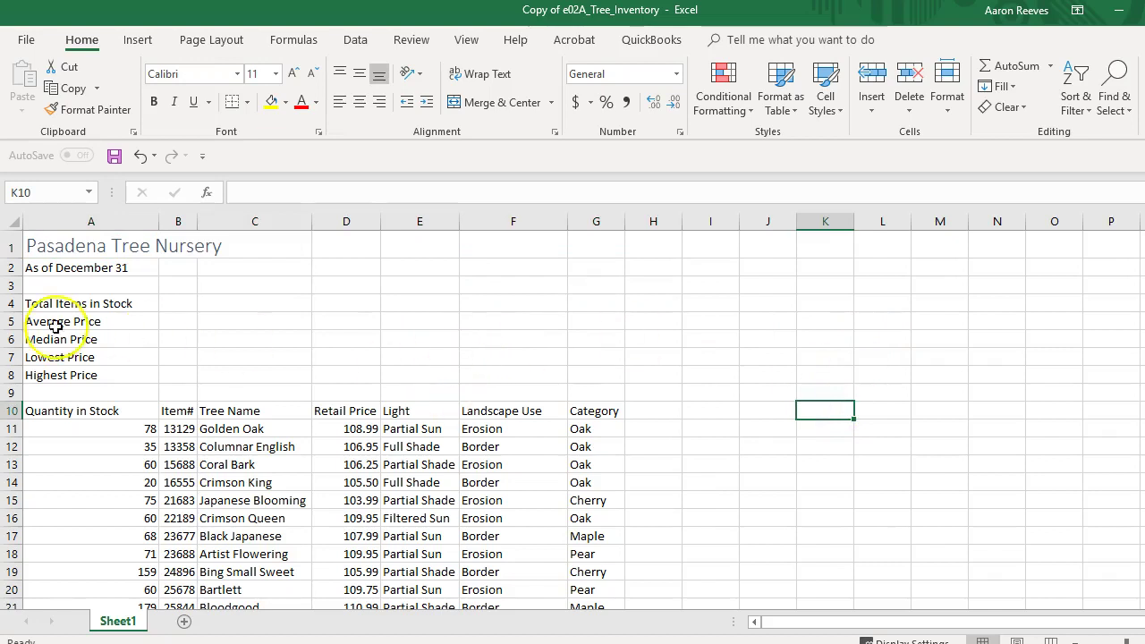
drag(57, 268, 642, 267)
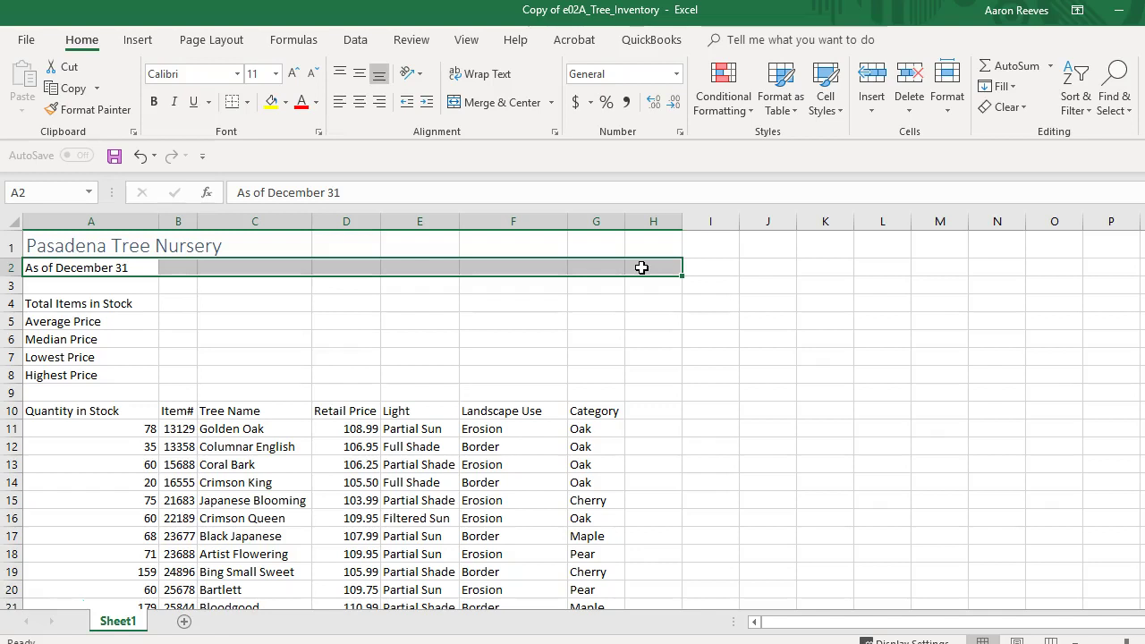
Give the 'As of December 31' subtitle row the Heading 1 cell style
click(828, 101)
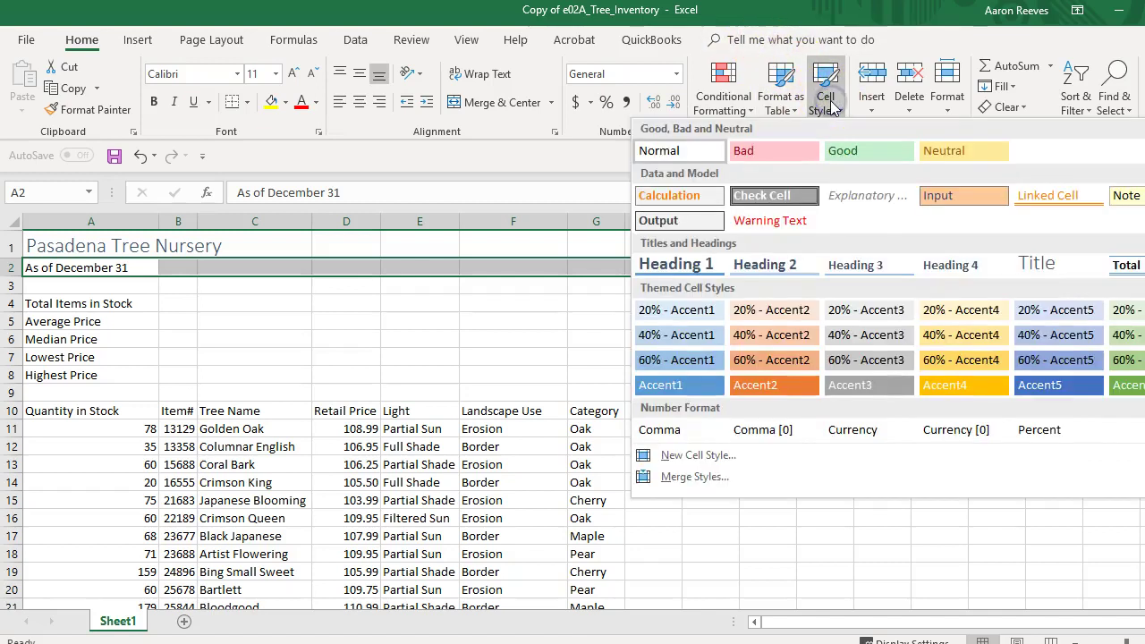
click(707, 264)
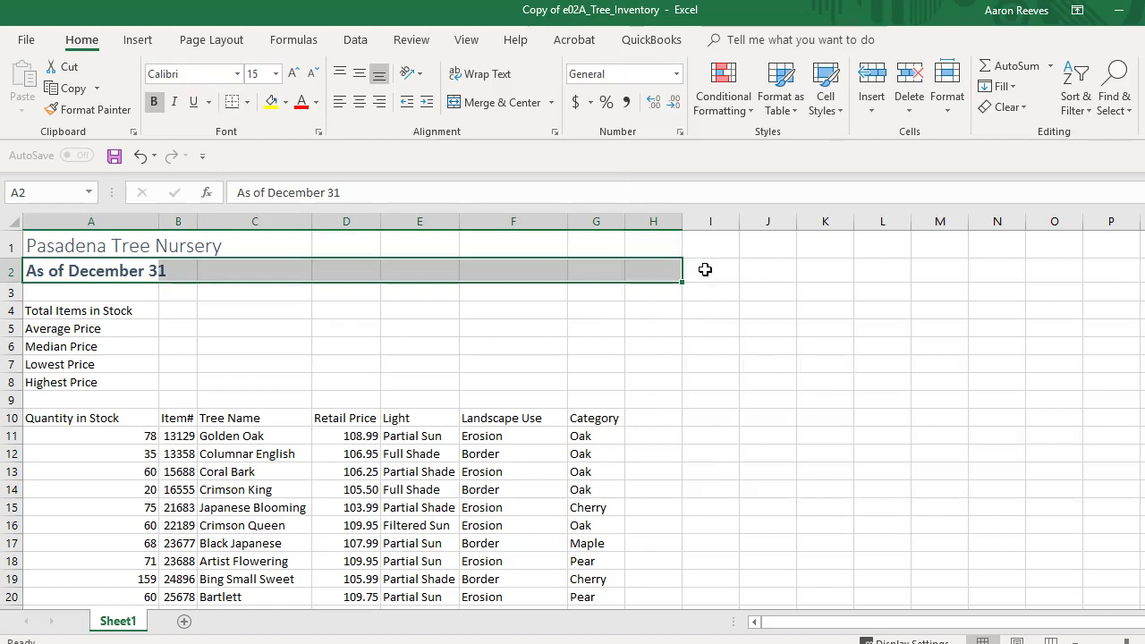
click(687, 327)
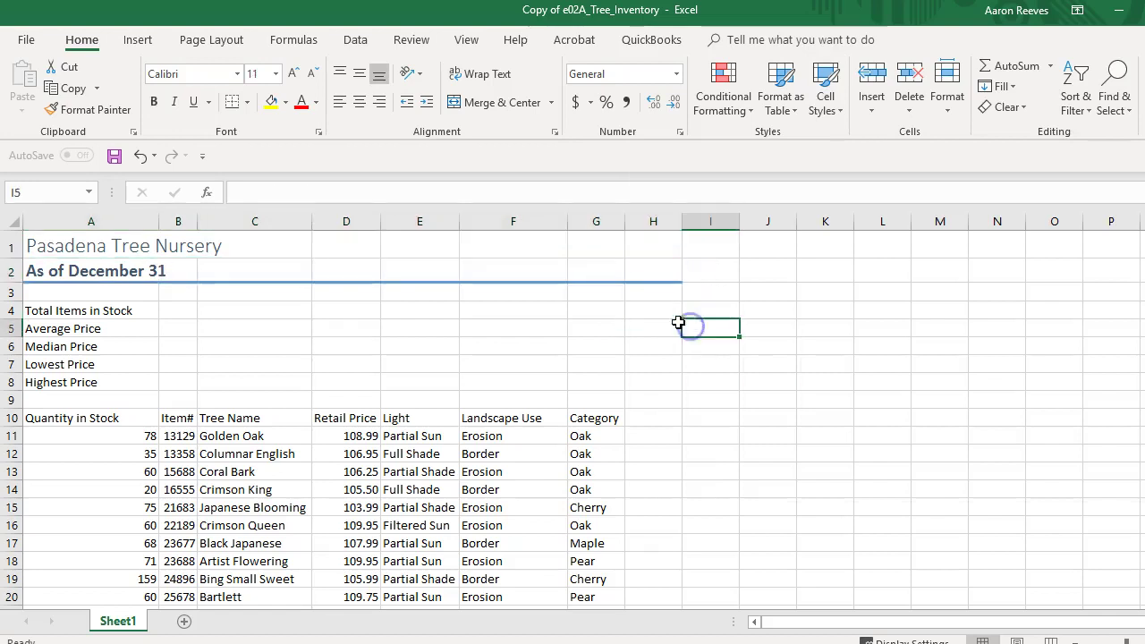
Merge and center the Pasadena Tree Nursery title across A1:H1
drag(150, 242, 618, 247)
click(482, 103)
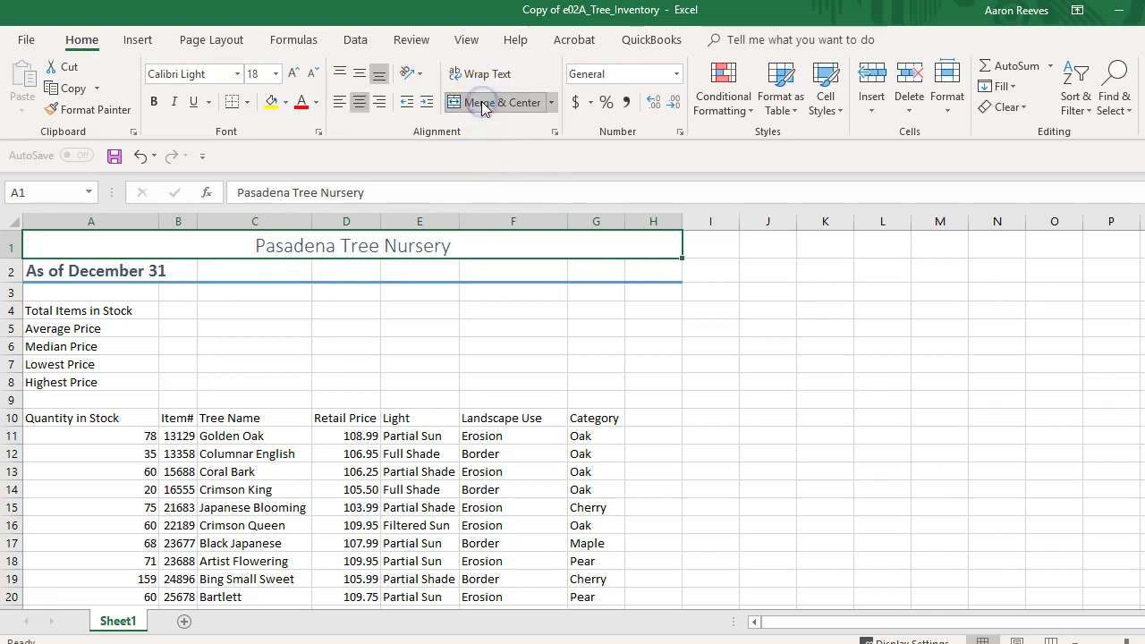
click(473, 364)
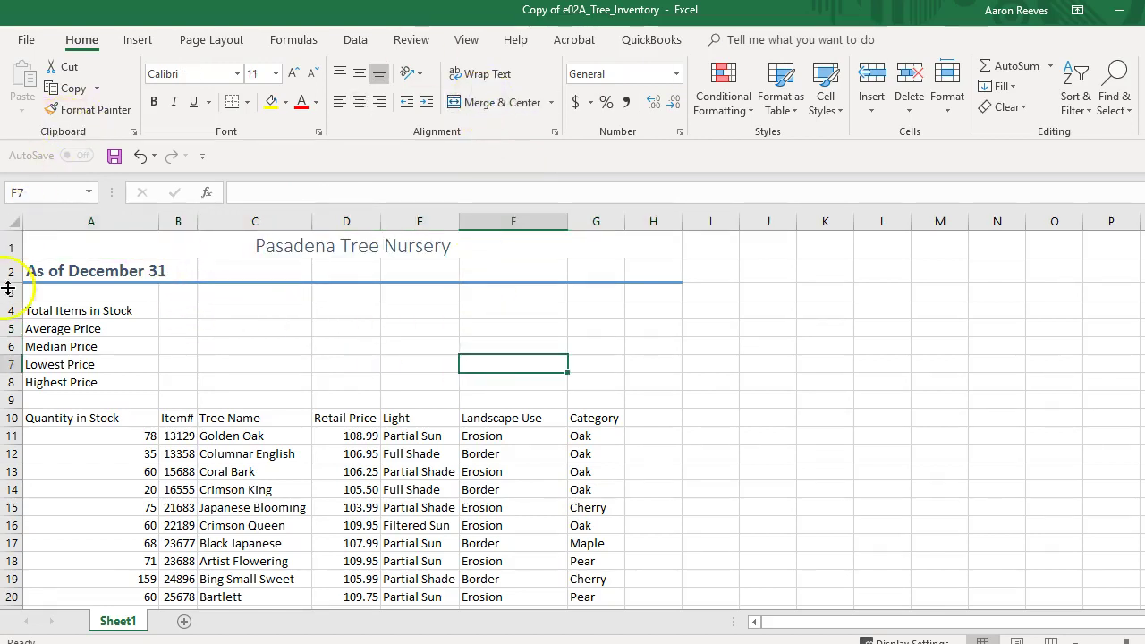
Merge and center the 'As of December 31' subtitle across A2:H2
click(37, 272)
drag(197, 267, 619, 269)
click(618, 268)
drag(49, 270, 629, 266)
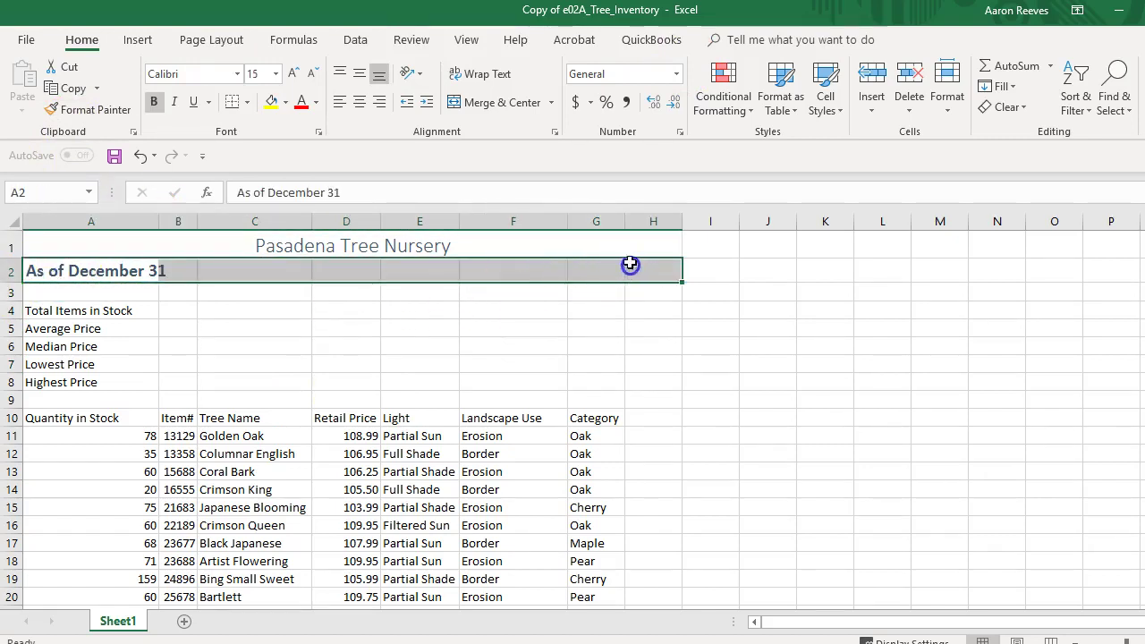
click(503, 102)
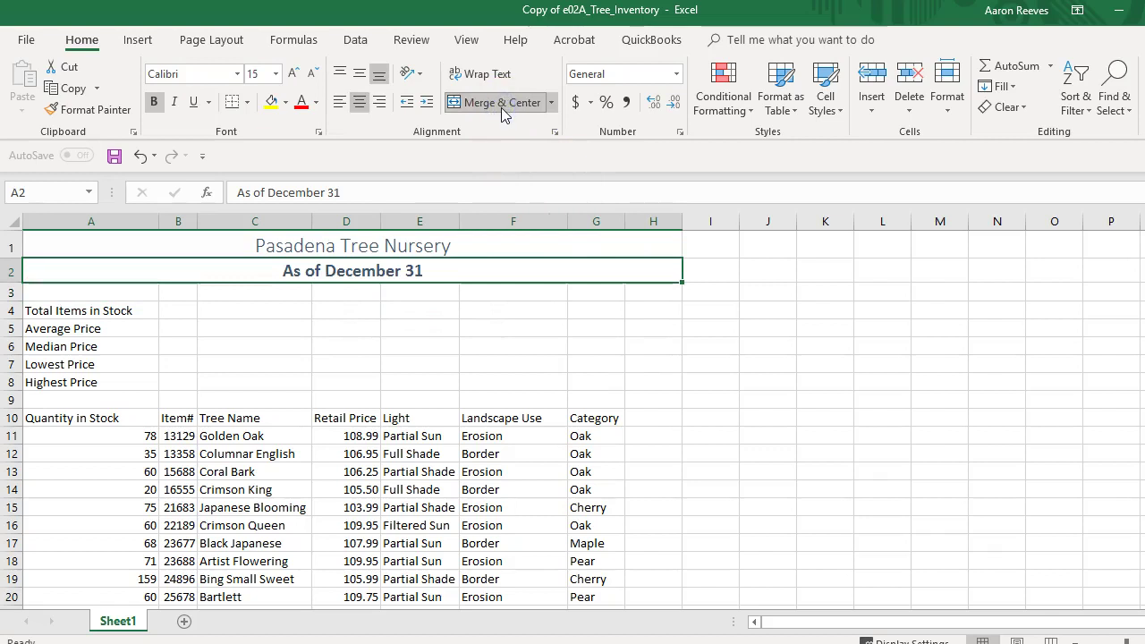
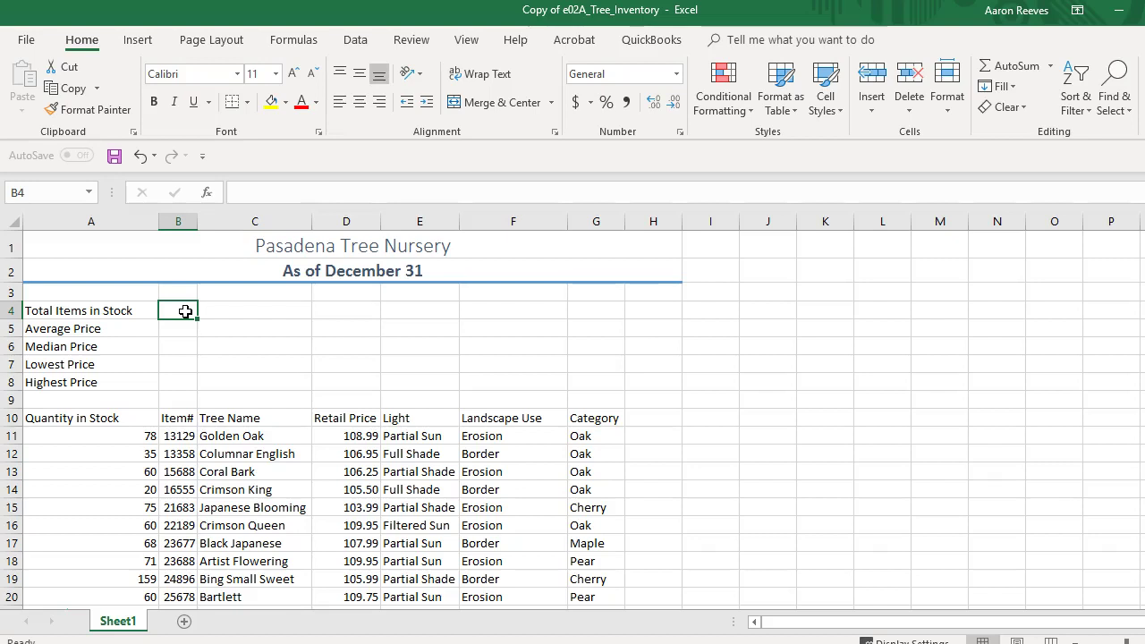
Show the AutoSum dropdown of quick summary functions on the Formulas tab
click(295, 39)
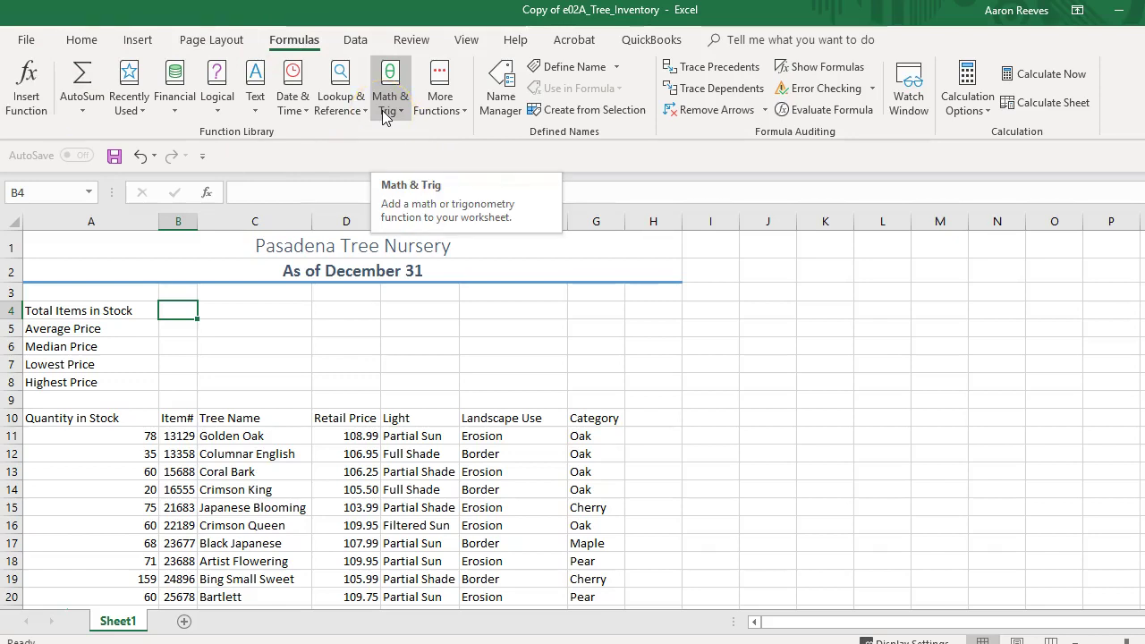
click(82, 111)
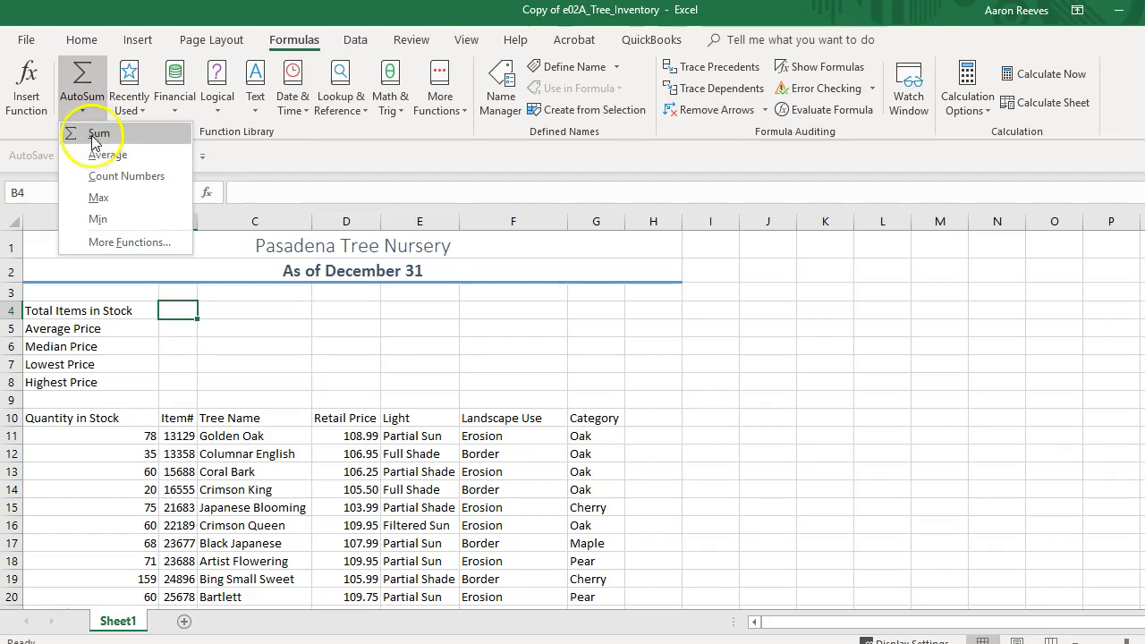
Enter =SUM(A11:A39) in B4 to total the Quantity in Stock, giving 3022
click(95, 133)
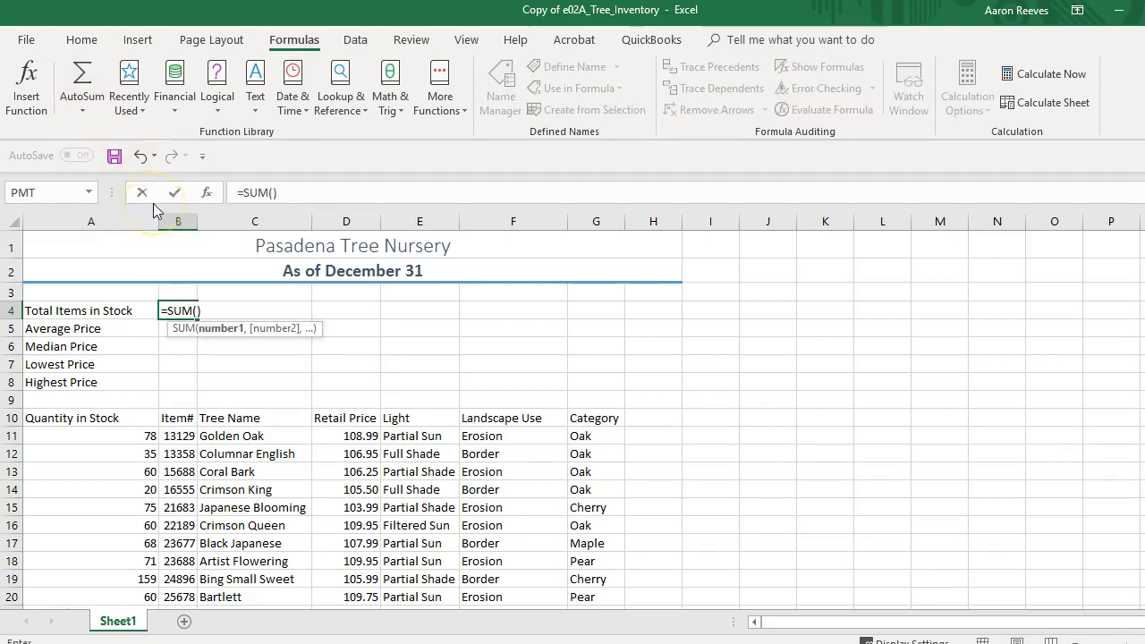
text(a11)
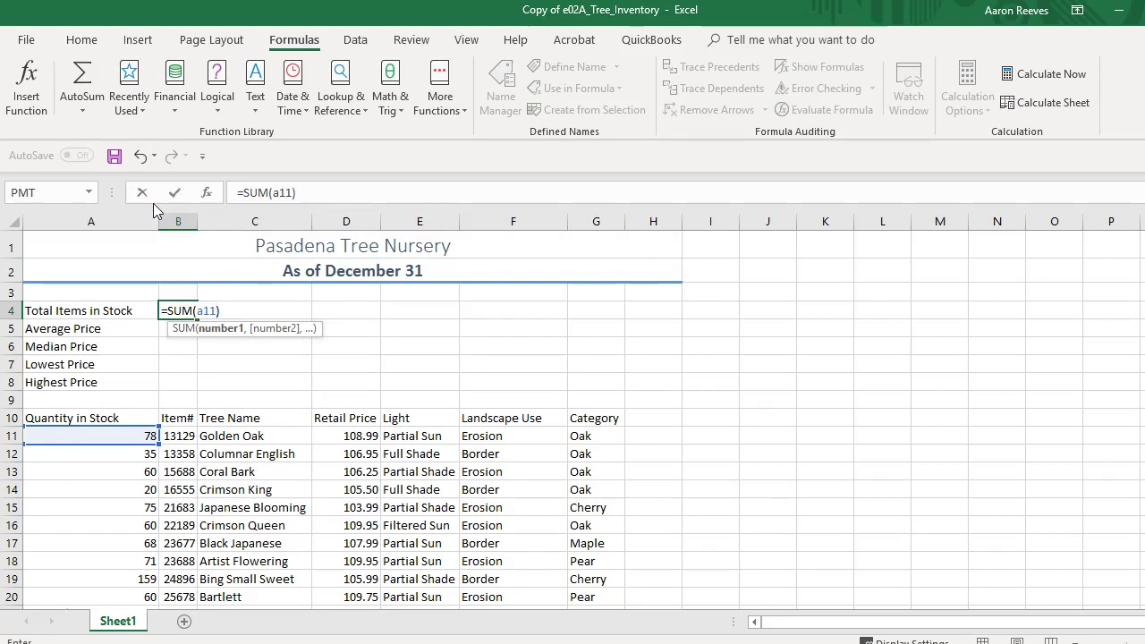
text(:a39)
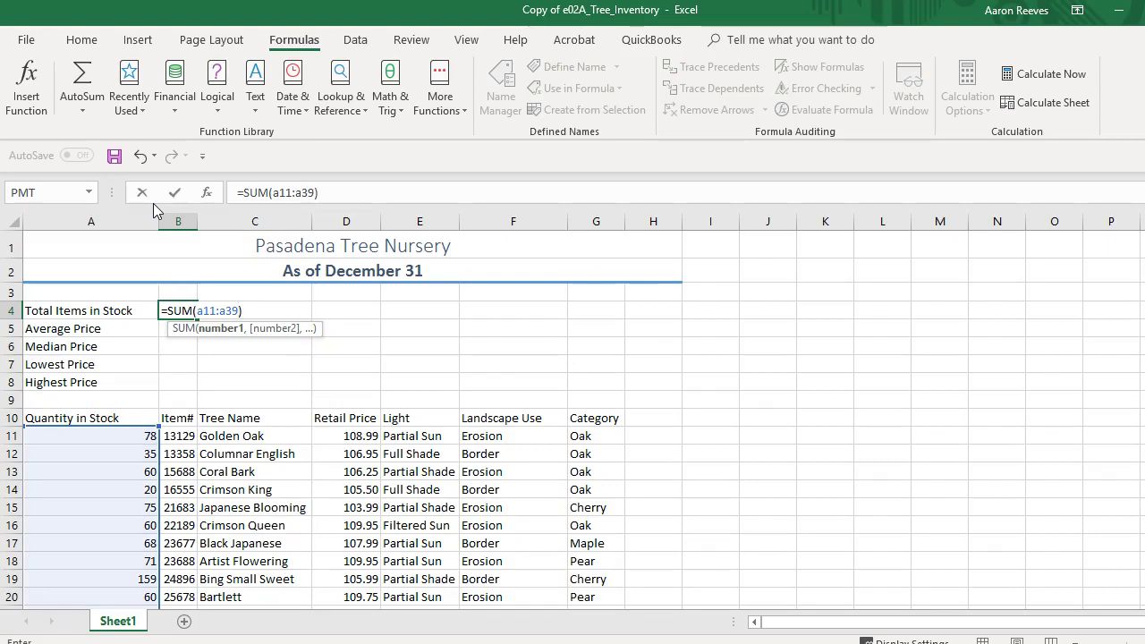
key(Return)
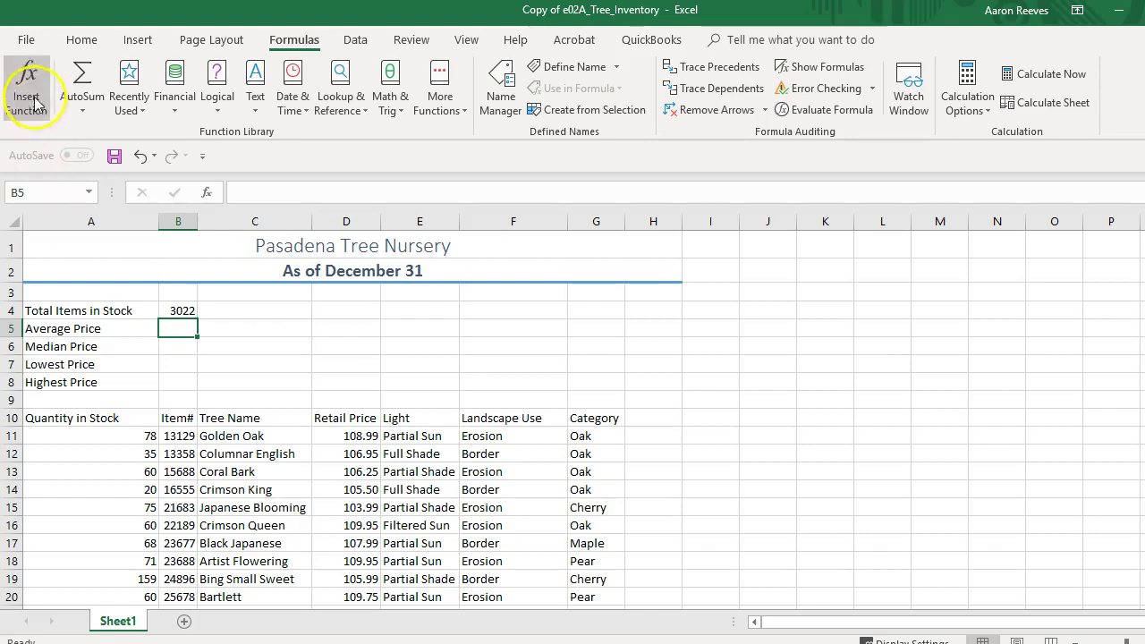
Put =AVERAGE(D11:D39) in B5 so the Average Price shows 107.89
click(83, 104)
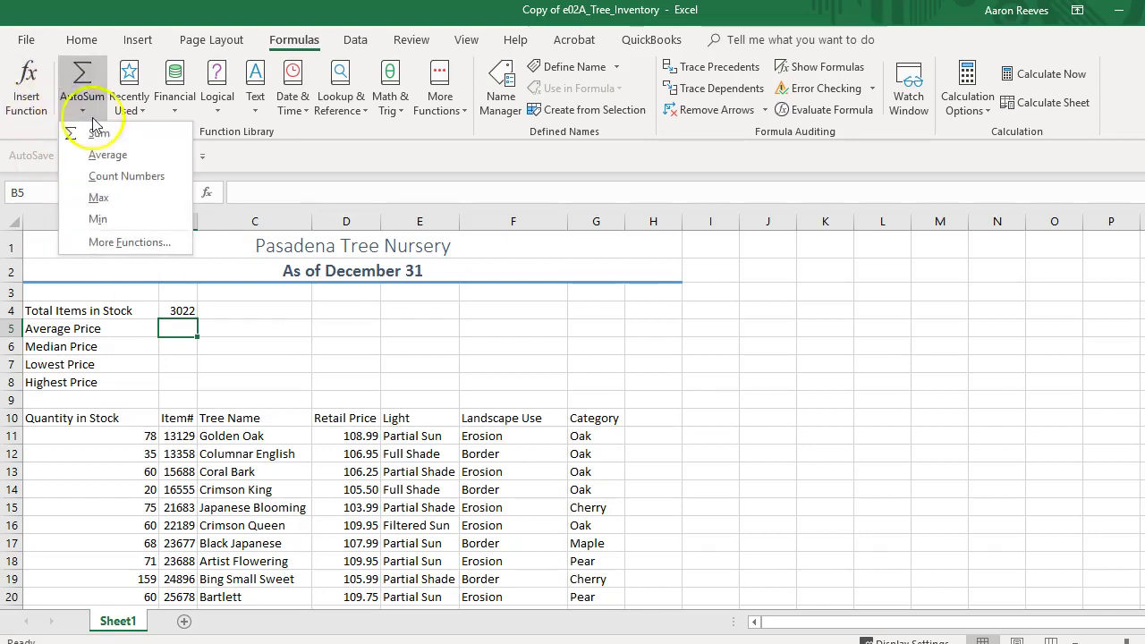
click(108, 154)
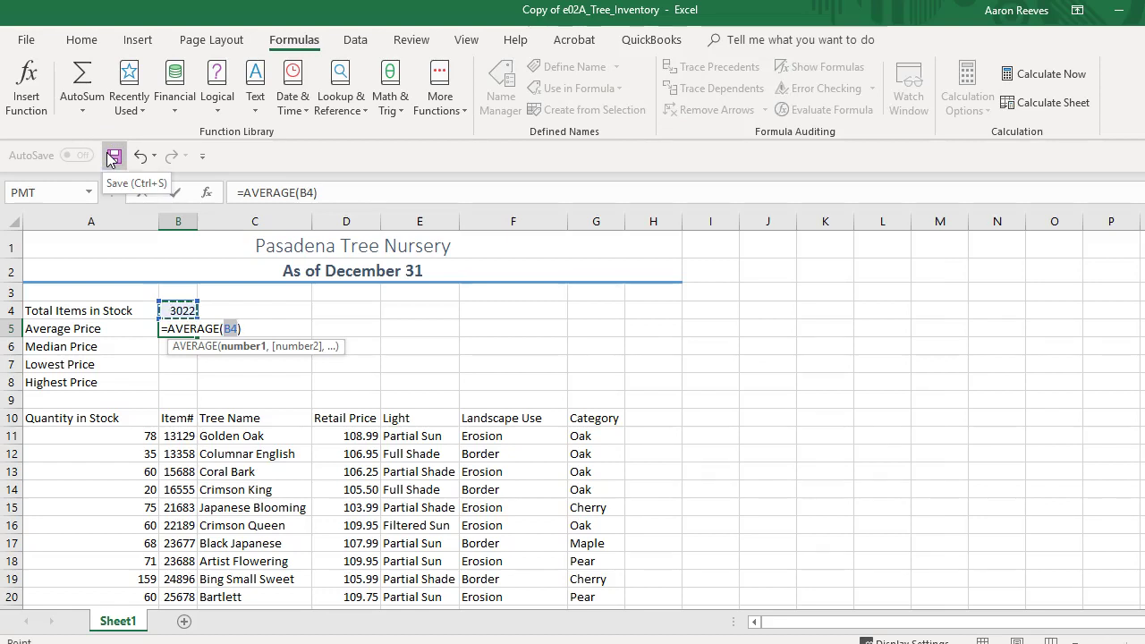
click(130, 629)
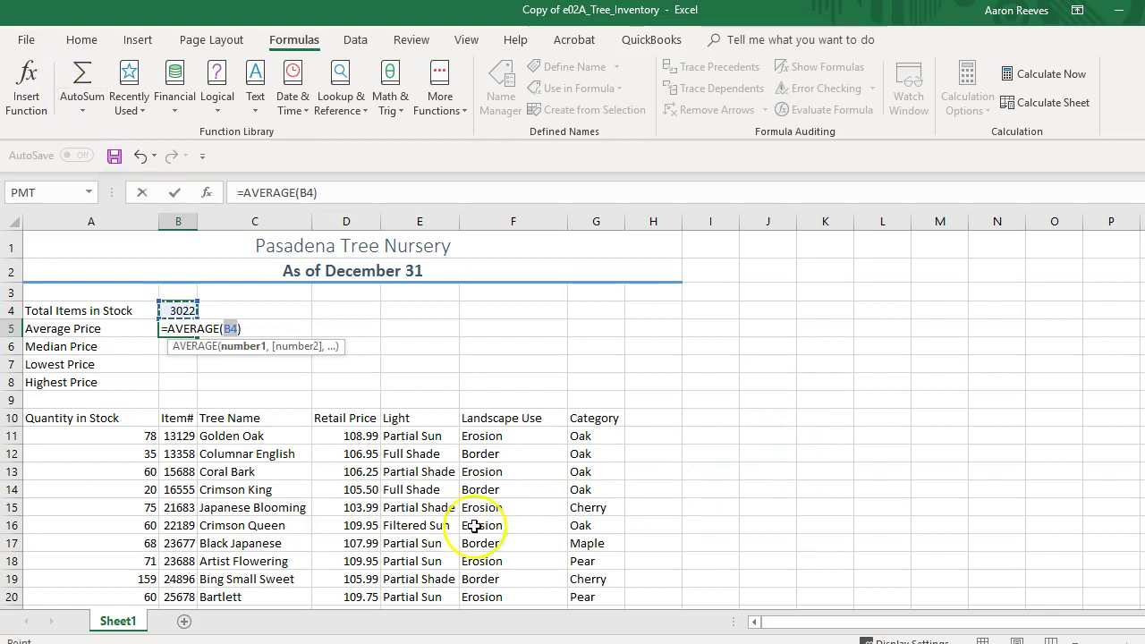
click(352, 440)
drag(351, 440, 366, 529)
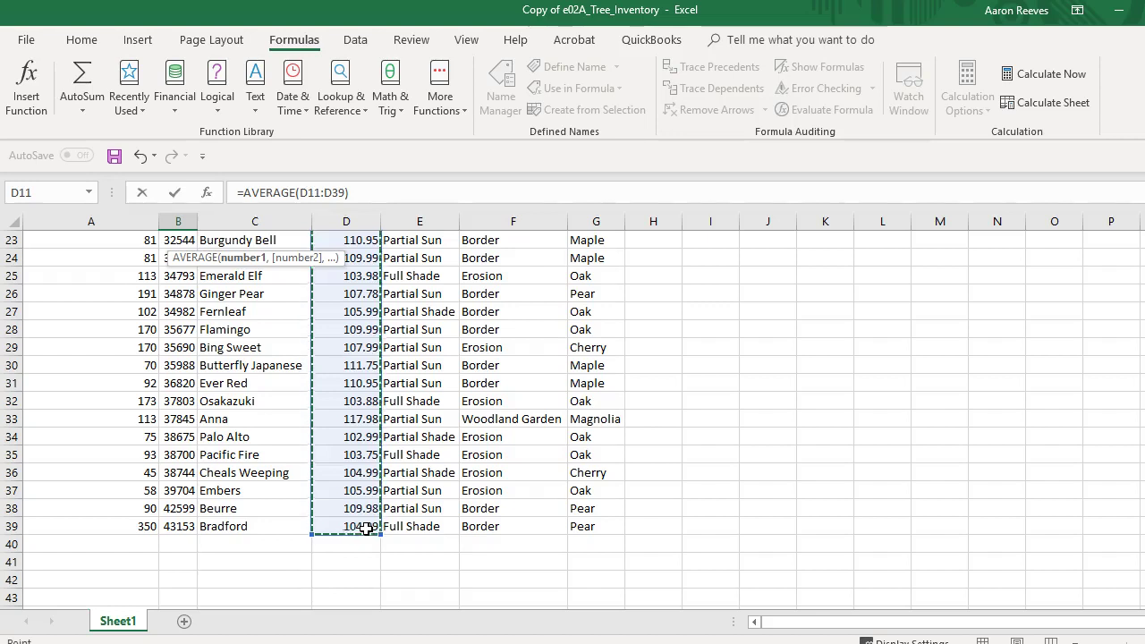
key(Return)
scroll(376, 505, up, 2)
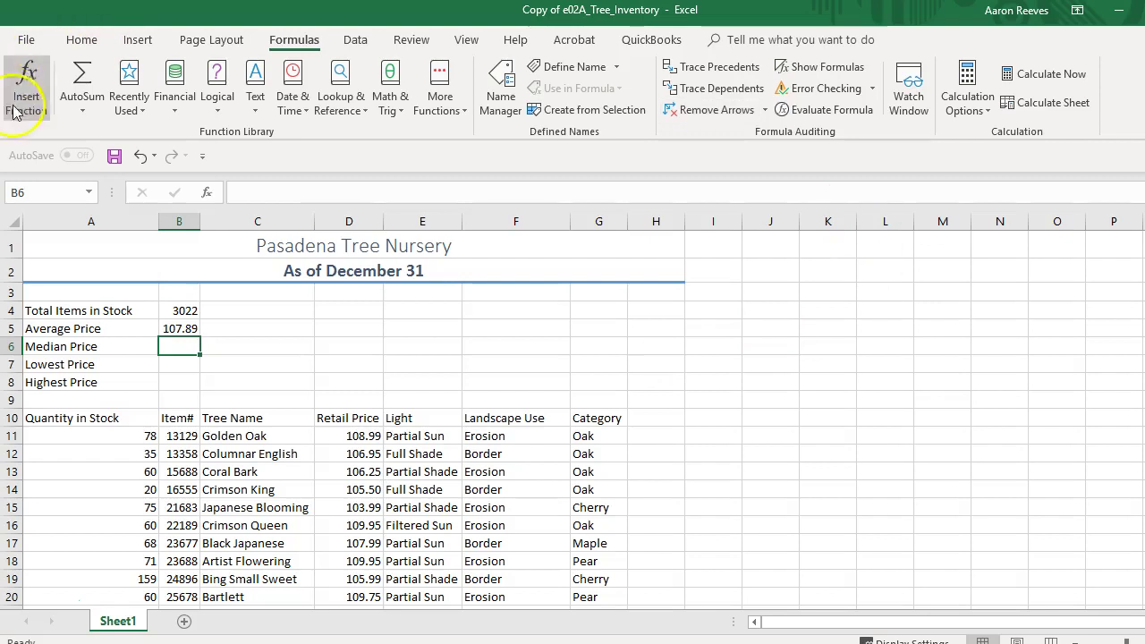
Choose MEDIAN from the Statistical category in Insert Function for B6
click(77, 102)
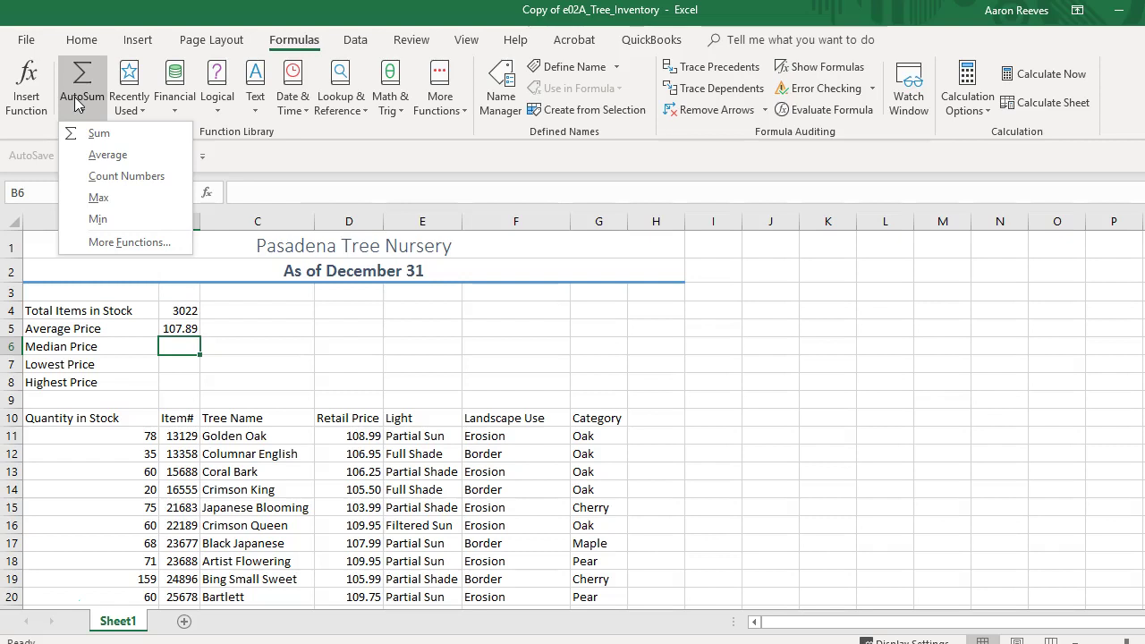
click(95, 243)
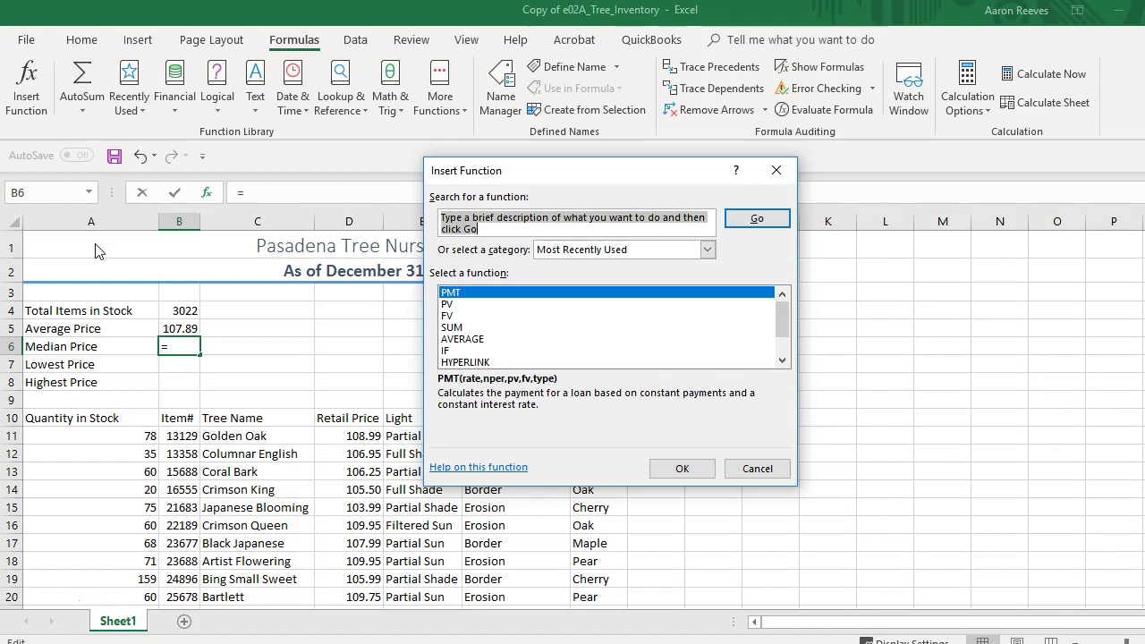
click(708, 251)
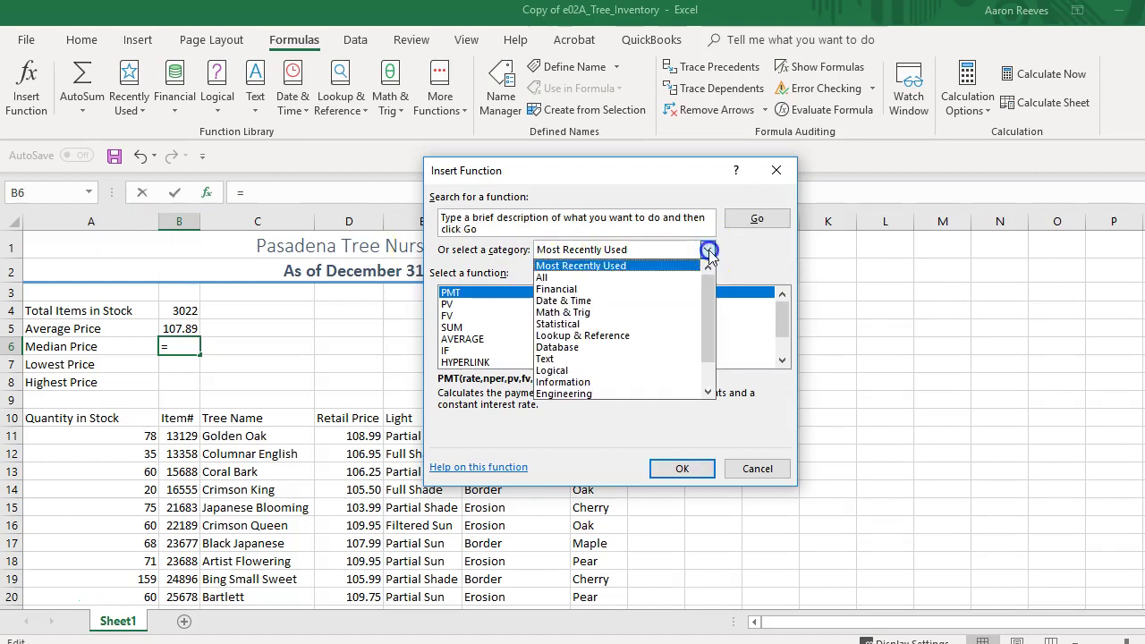
click(615, 324)
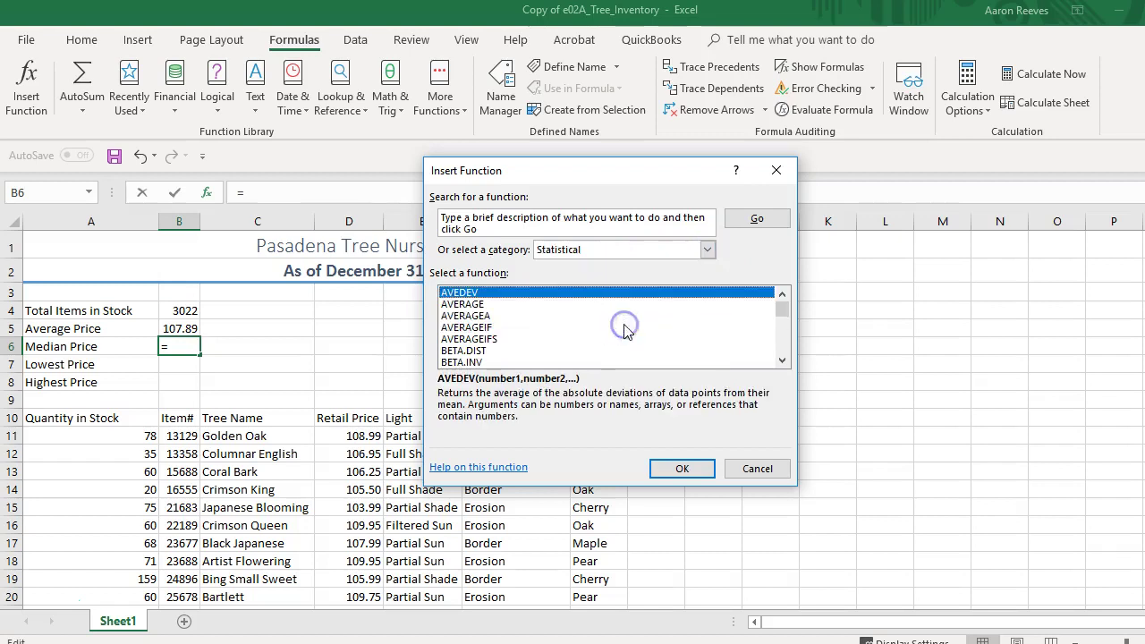
scroll(573, 308, down, 15)
scroll(574, 313, down, 5)
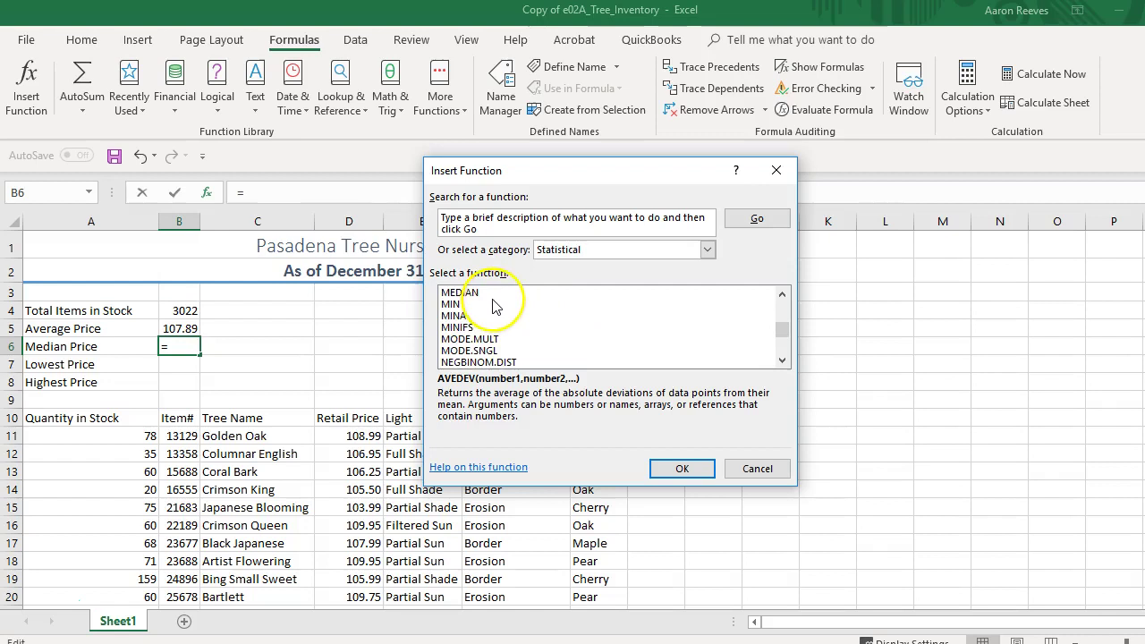
click(492, 303)
click(492, 295)
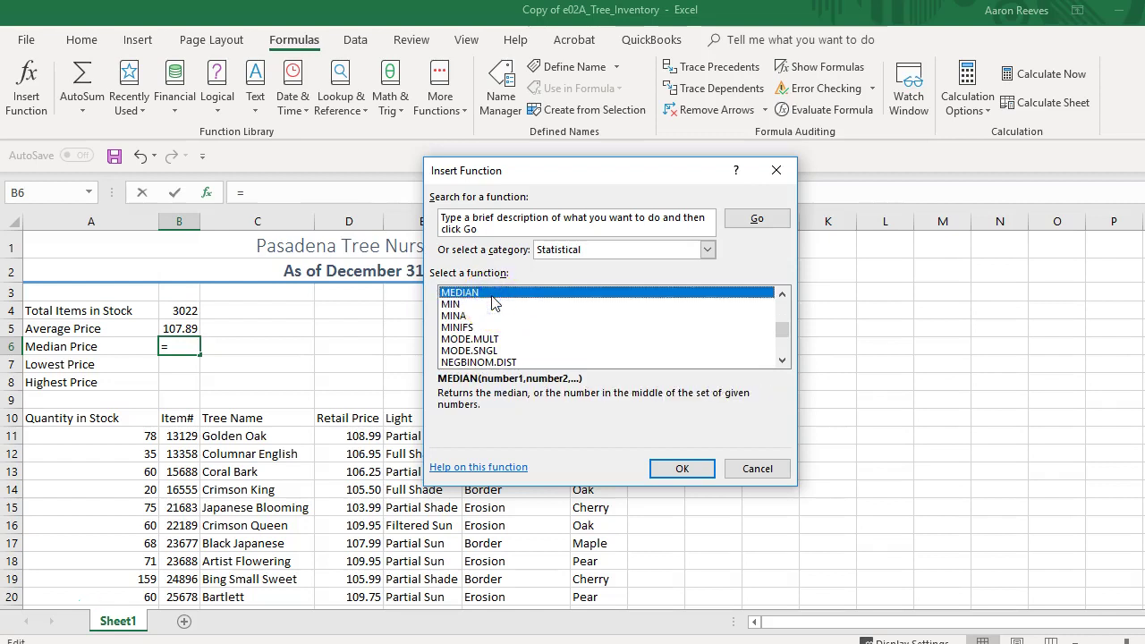
click(690, 471)
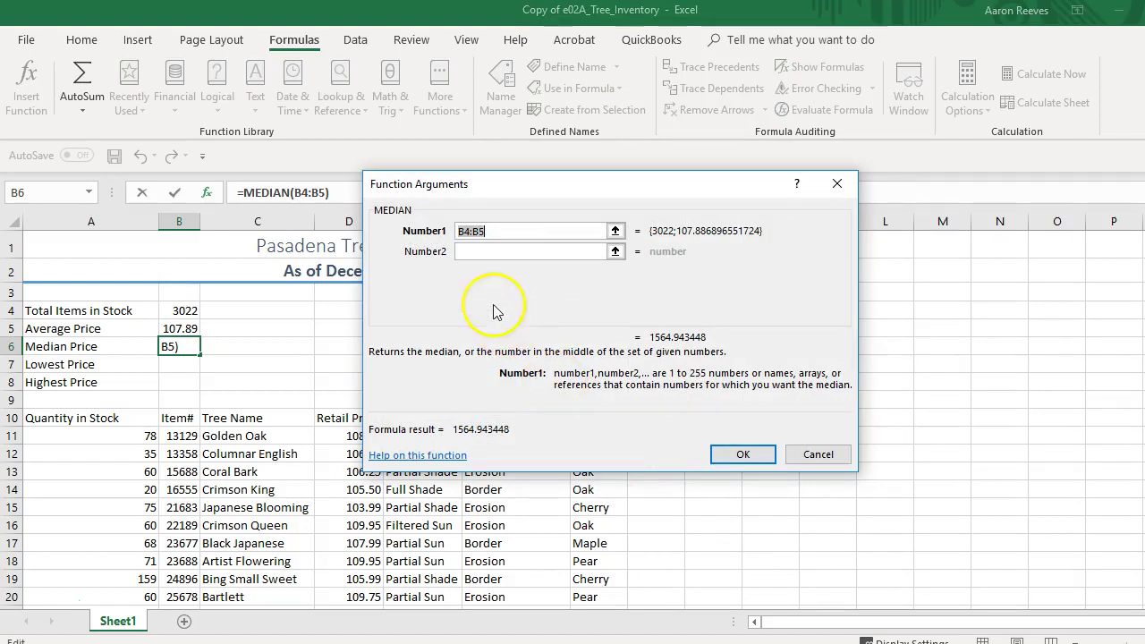
Set the MEDIAN argument to D11:D39 so B6 shows 107.99
click(475, 252)
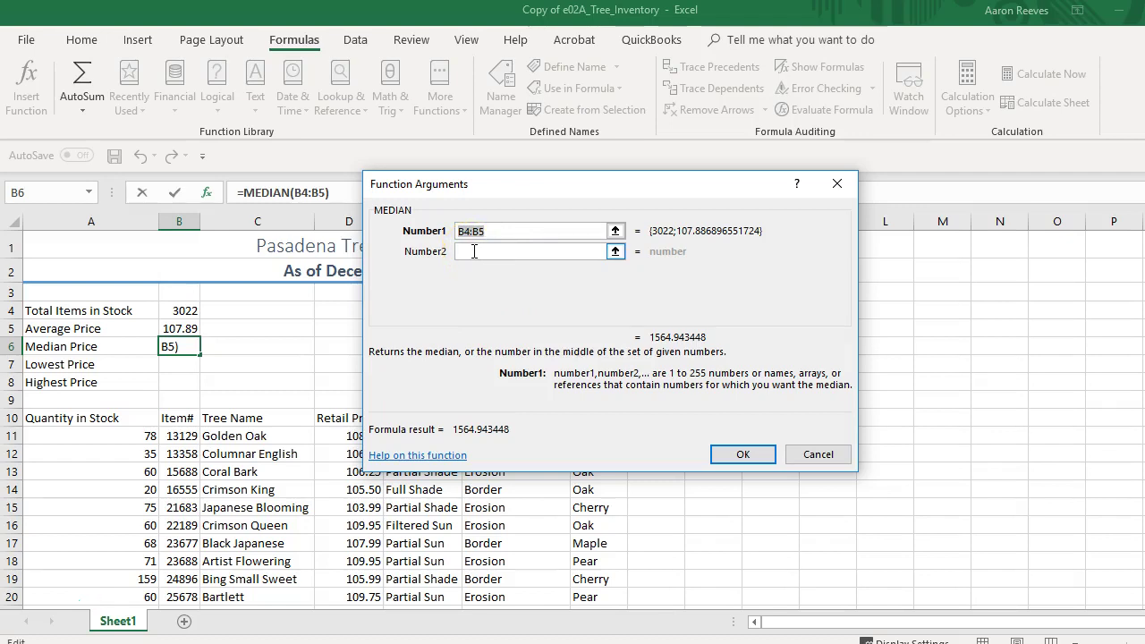
text(d11)
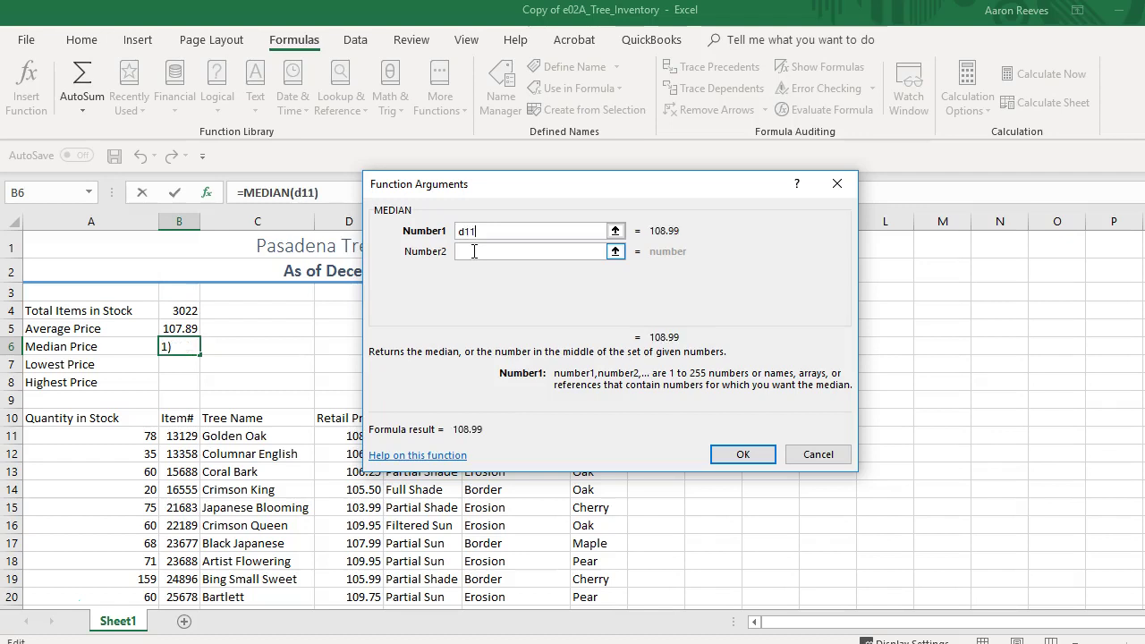
text(:d39)
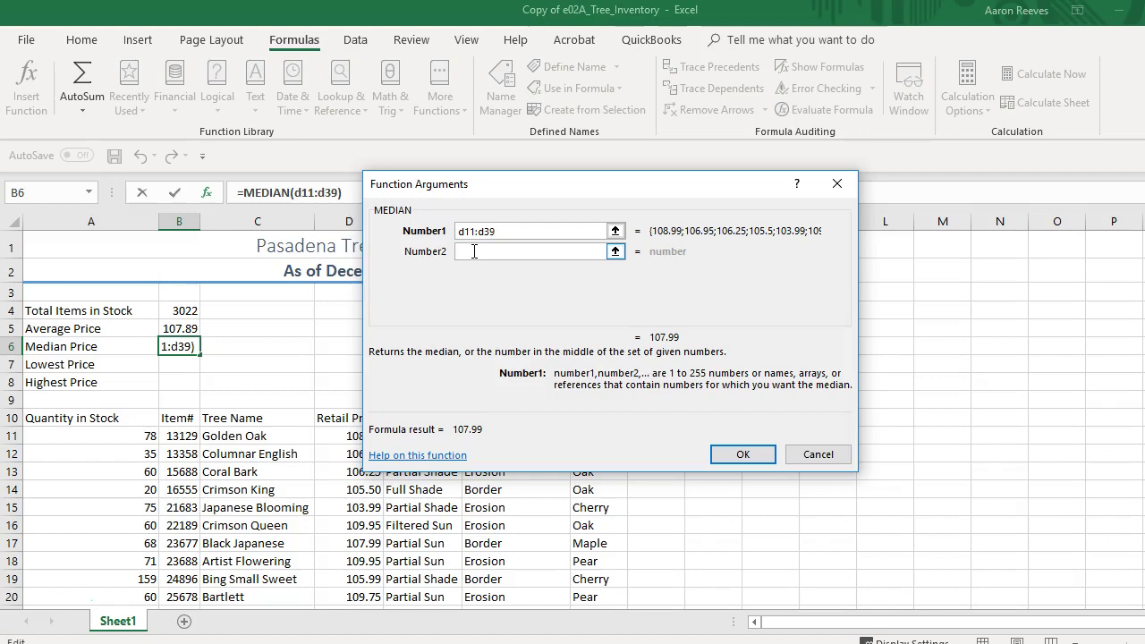
click(474, 252)
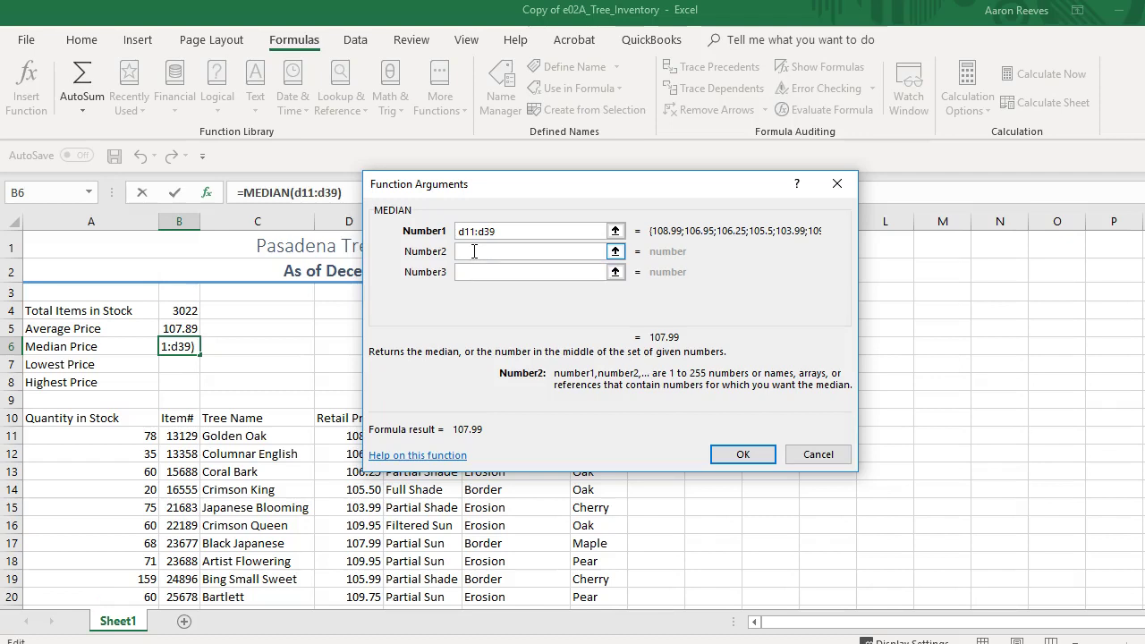
click(735, 454)
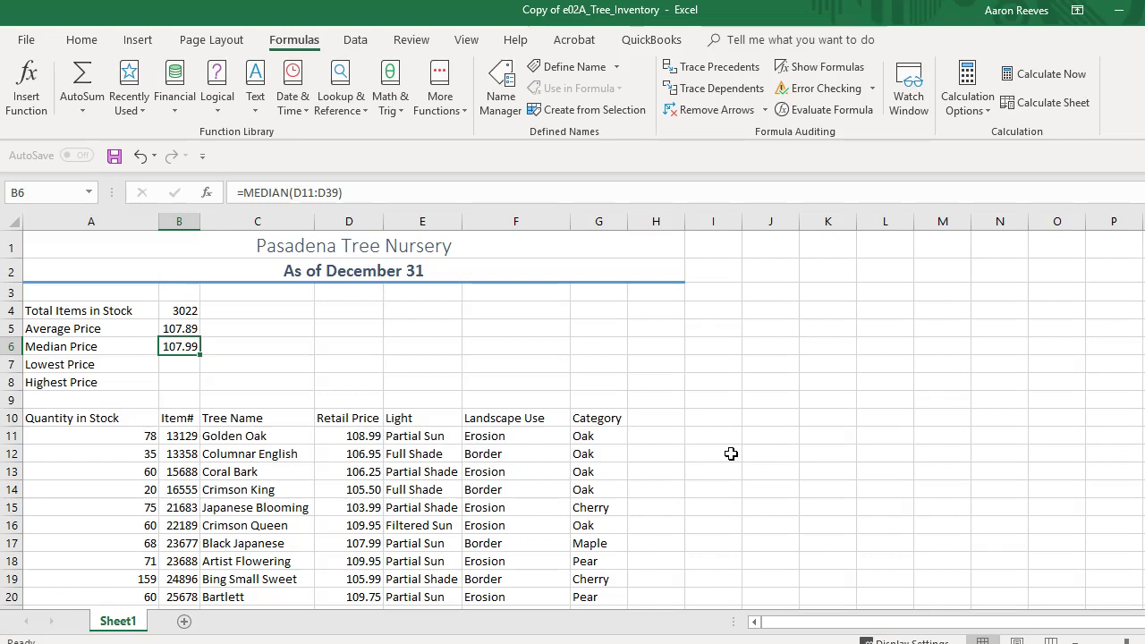
Put a MIN formula over the Retail Price values in B7, showing 102.99
key(Down)
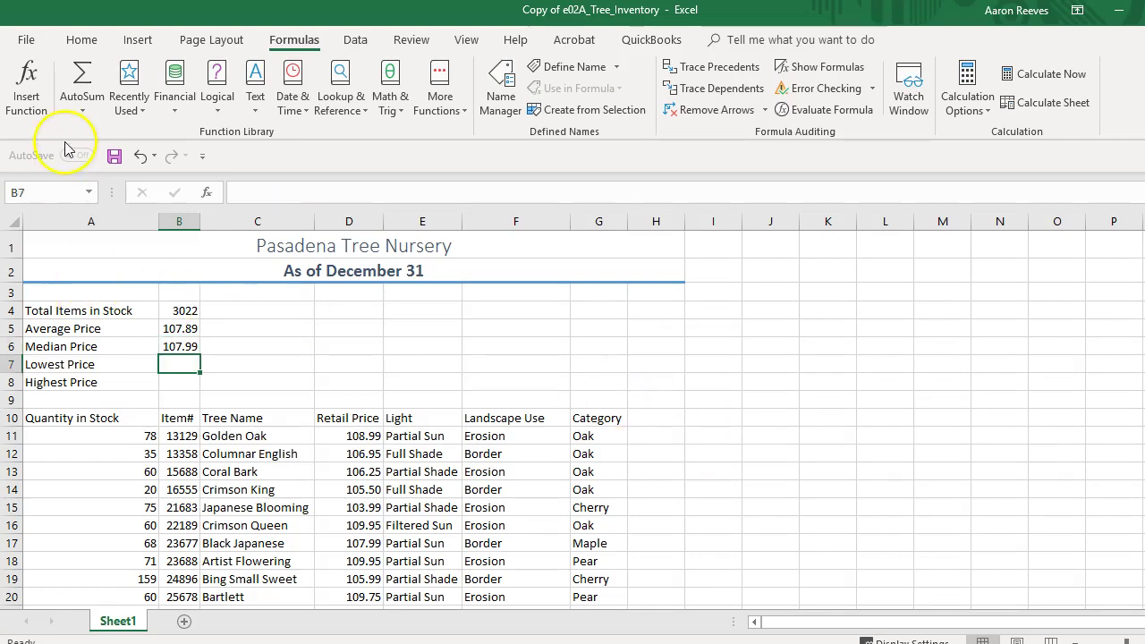
click(80, 102)
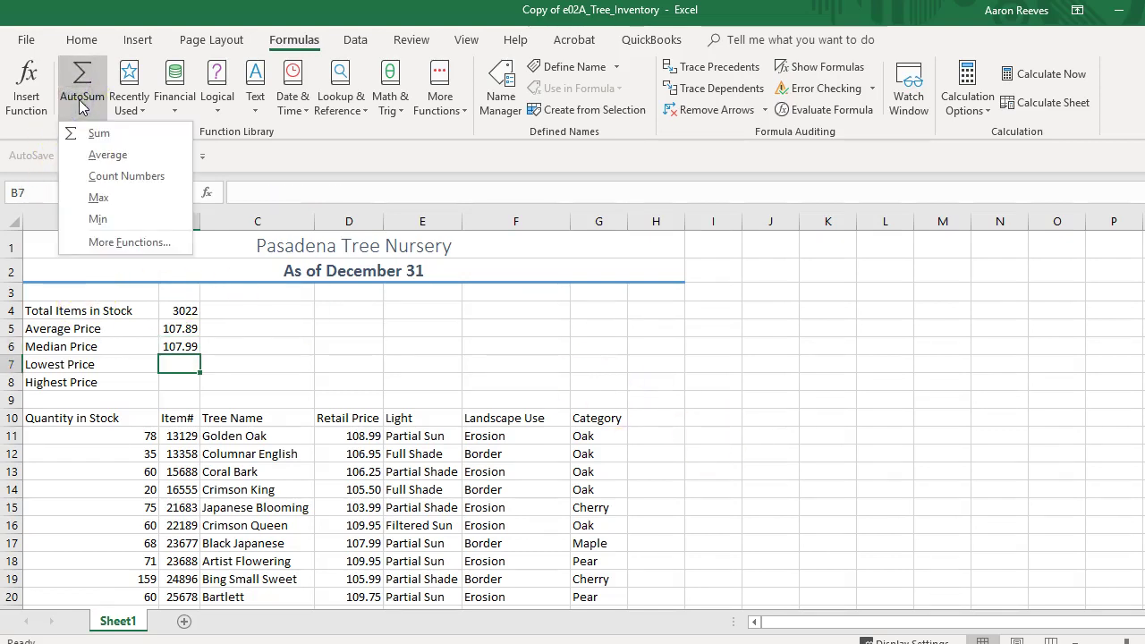
click(98, 218)
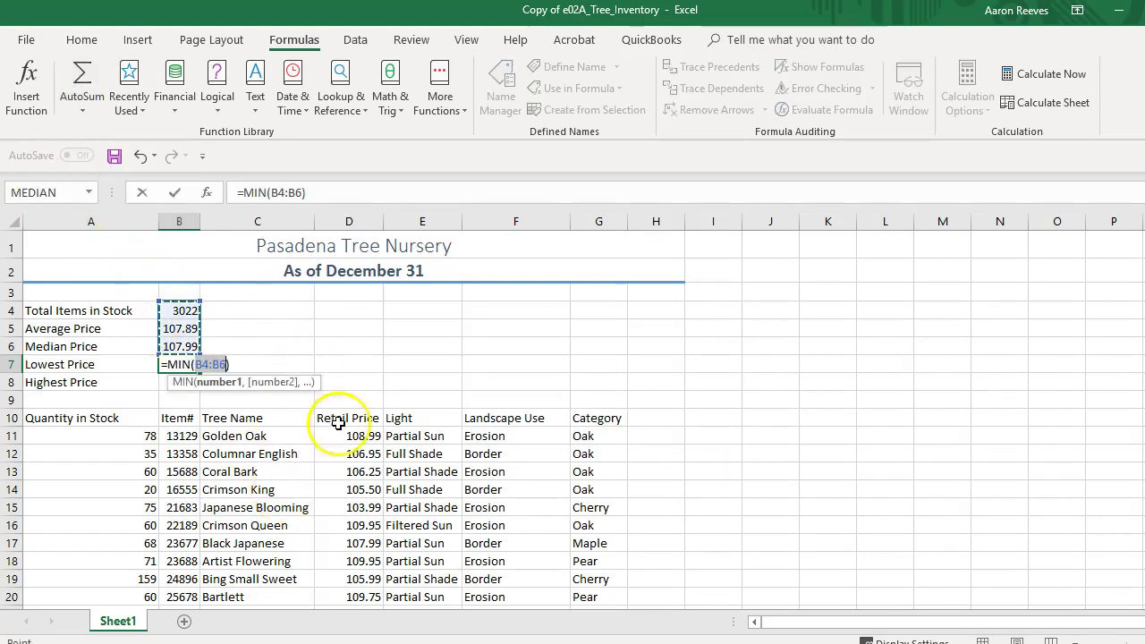
drag(353, 436, 357, 481)
key(Return)
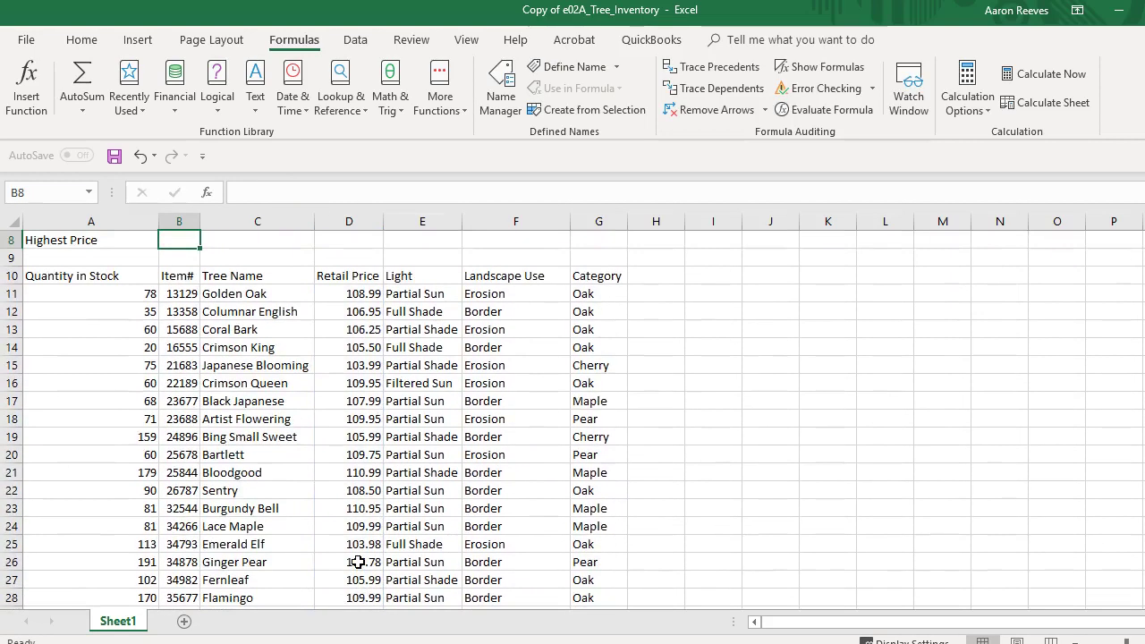
scroll(331, 537, up, 3)
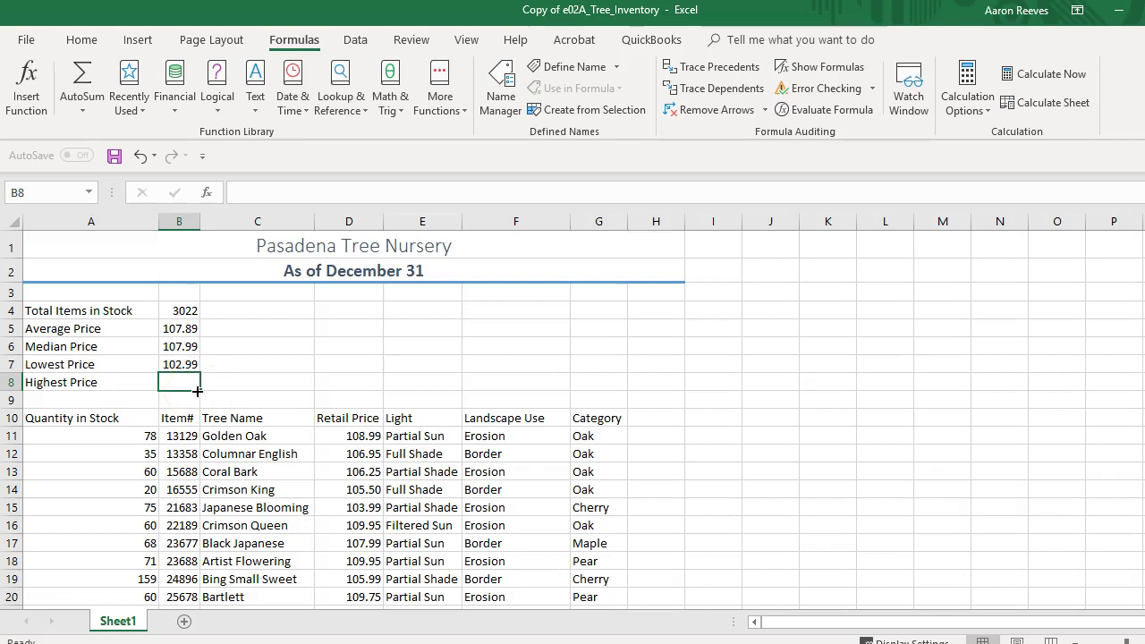
Put a MAX formula over the Retail Price values in B8, showing 117.98
click(81, 112)
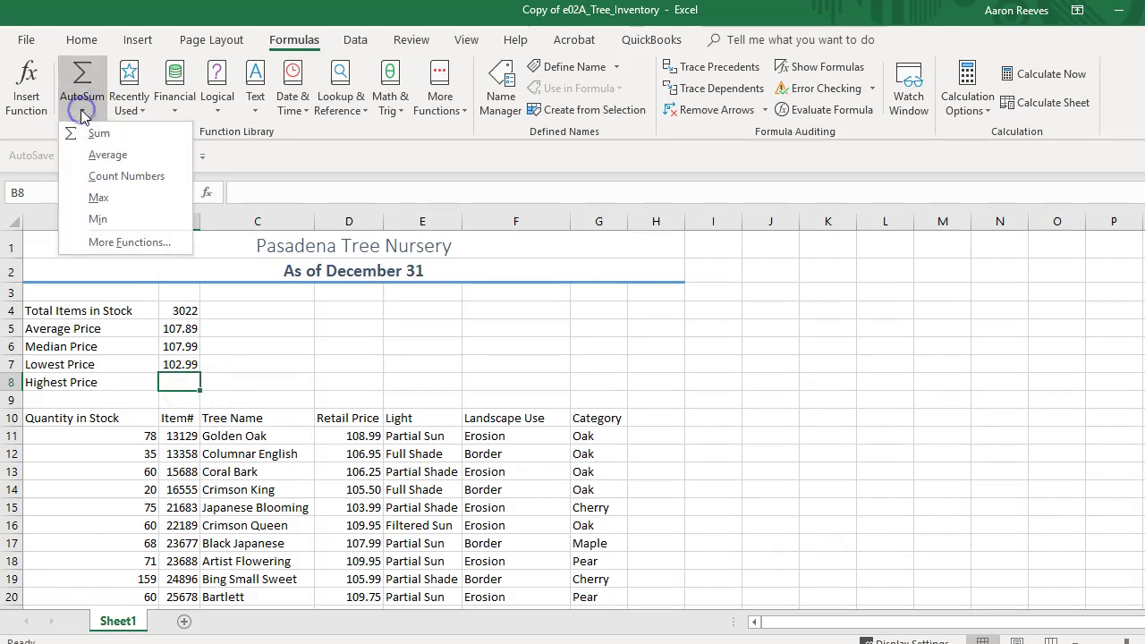
click(103, 198)
drag(333, 437, 349, 586)
key(Return)
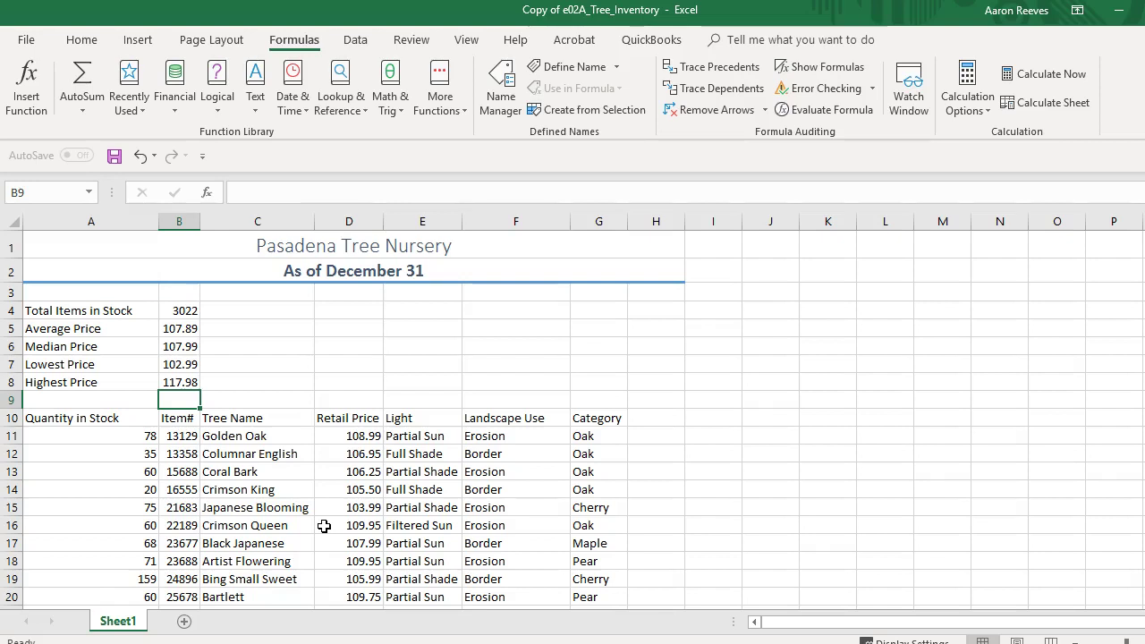
click(81, 107)
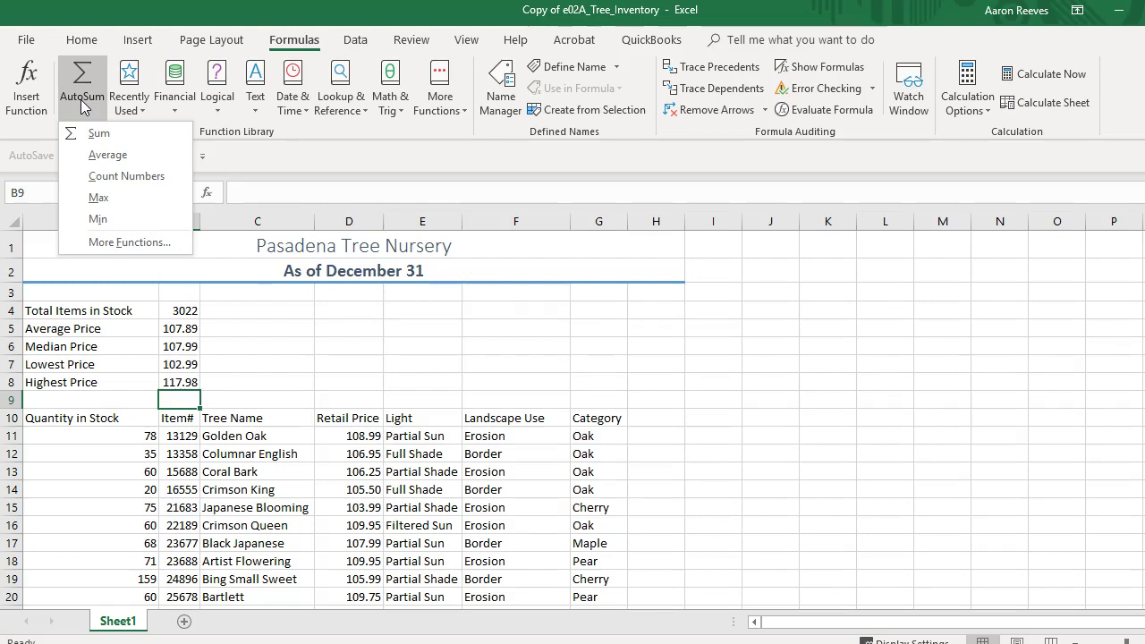
click(684, 376)
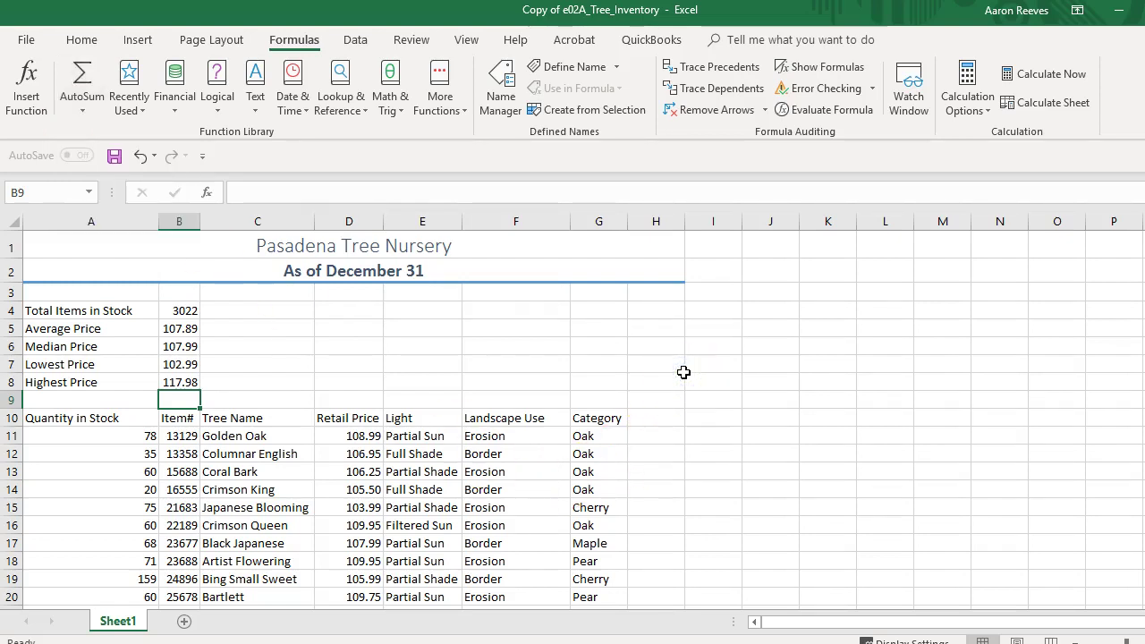